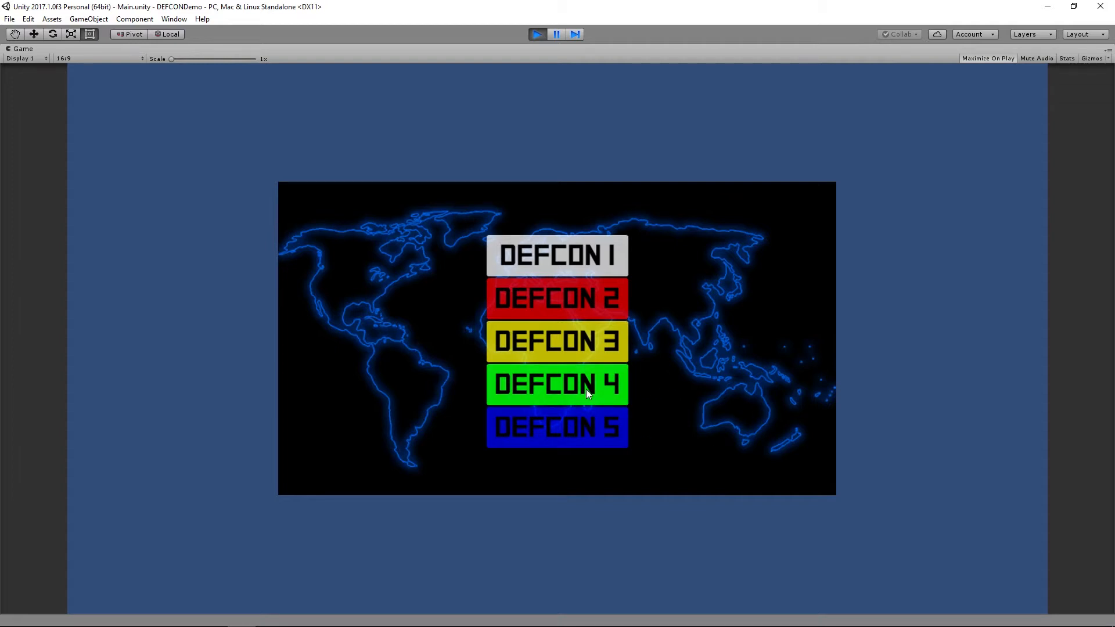
Try the DEFCON 3 button in the running game and look over the Amazon Web Services home page in Chrome
left_click(587, 345)
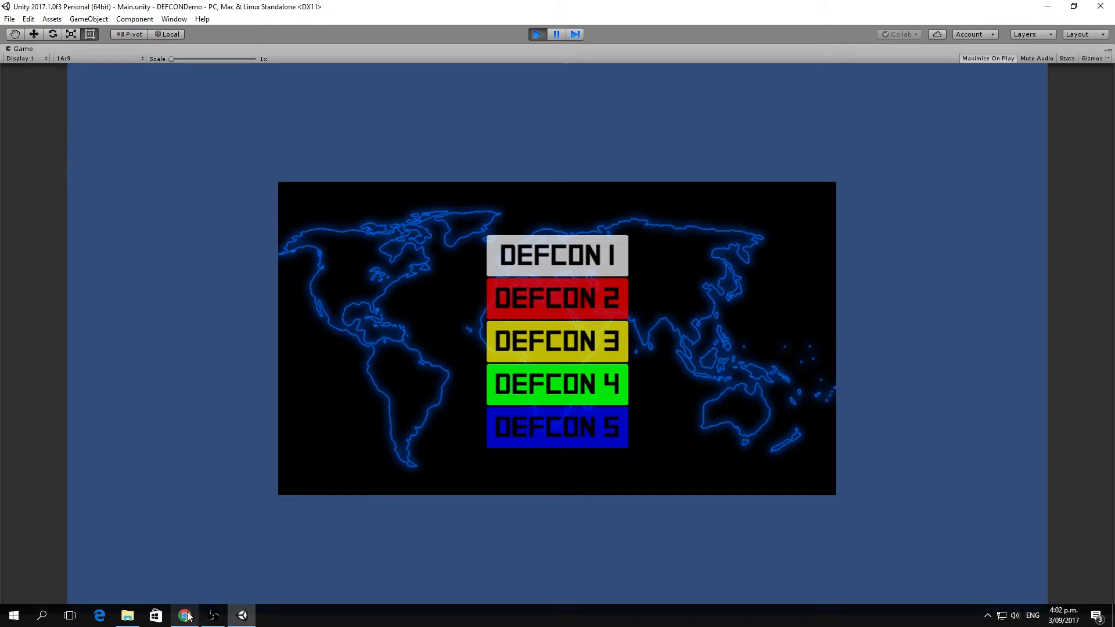
left_click(184, 614)
left_click(76, 8)
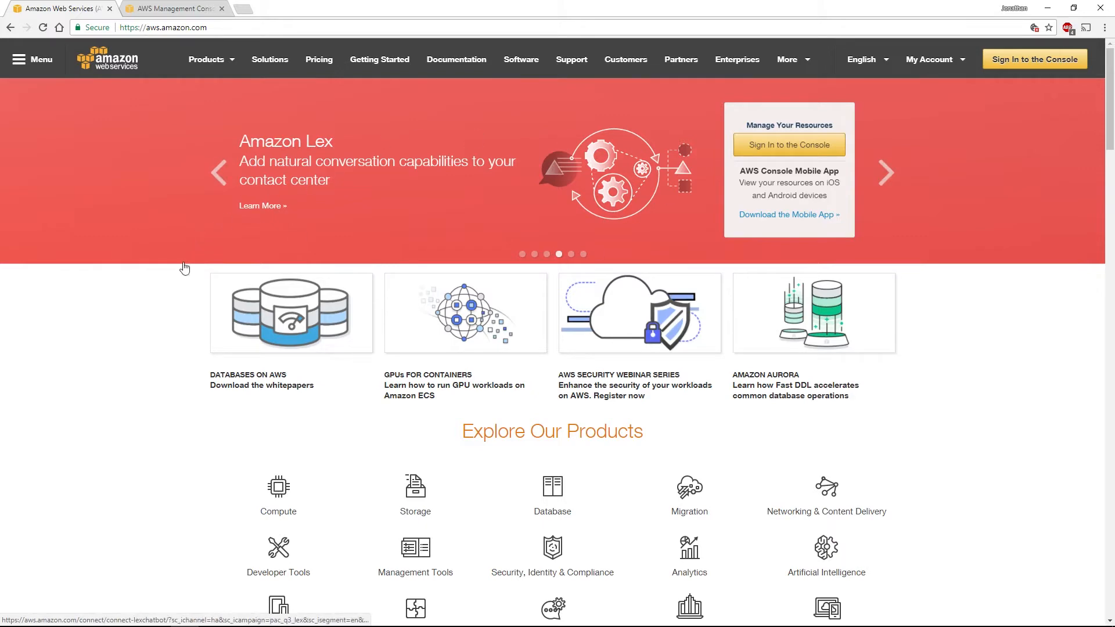
scroll(161, 376, "down", 4)
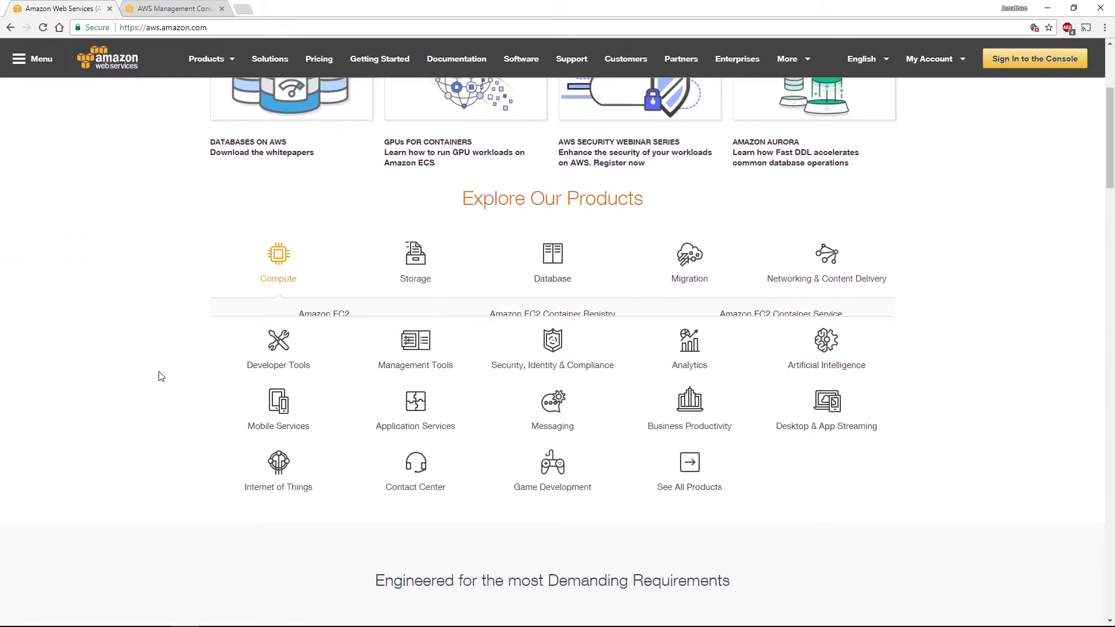
scroll(160, 377, "up", 4)
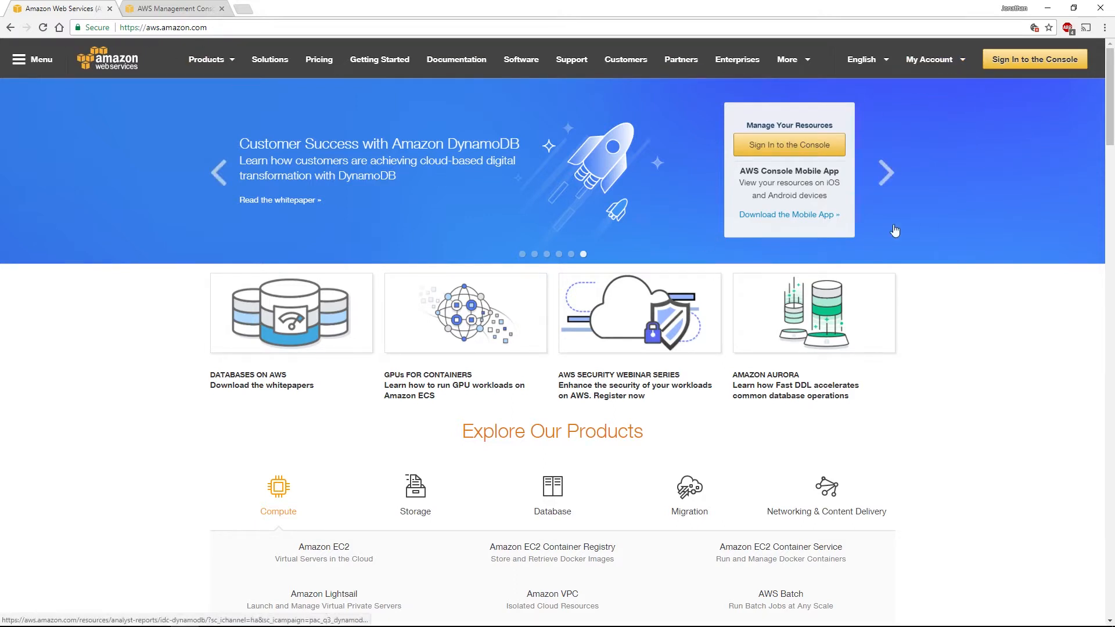
Find the Amazon Polly service in the AWS Management Console by searching for "polly" and open it
left_click(155, 11)
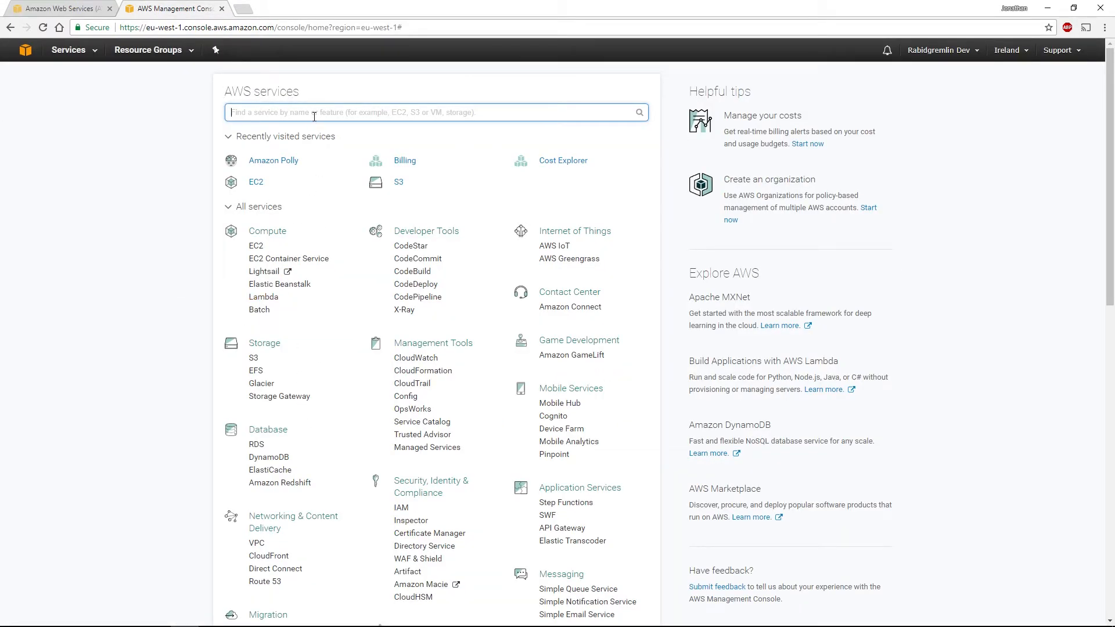
type("polly")
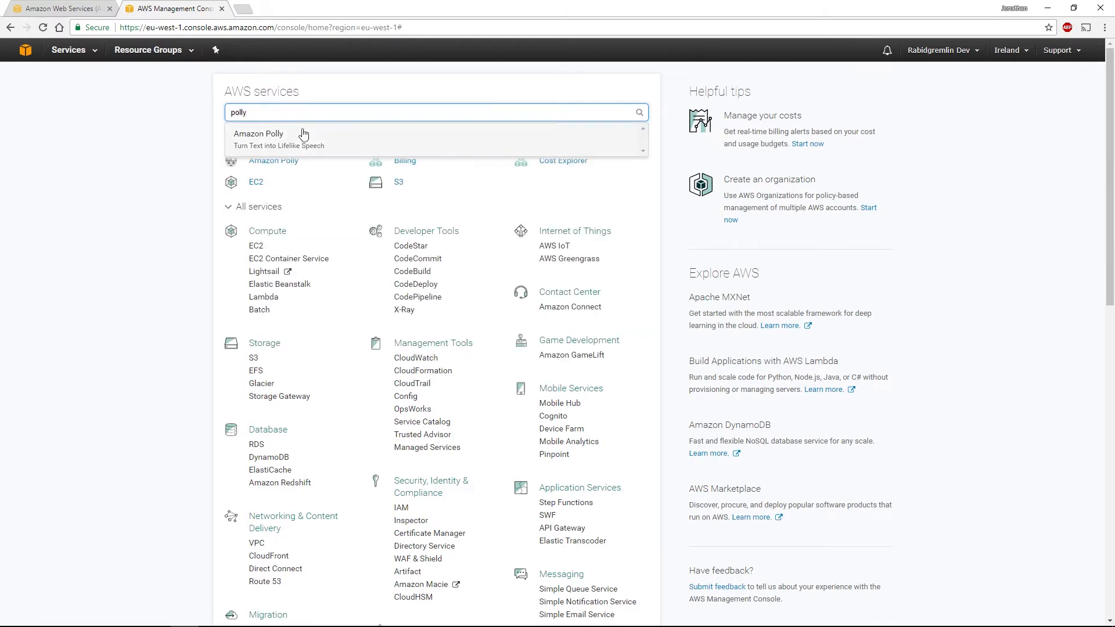
left_click(285, 146)
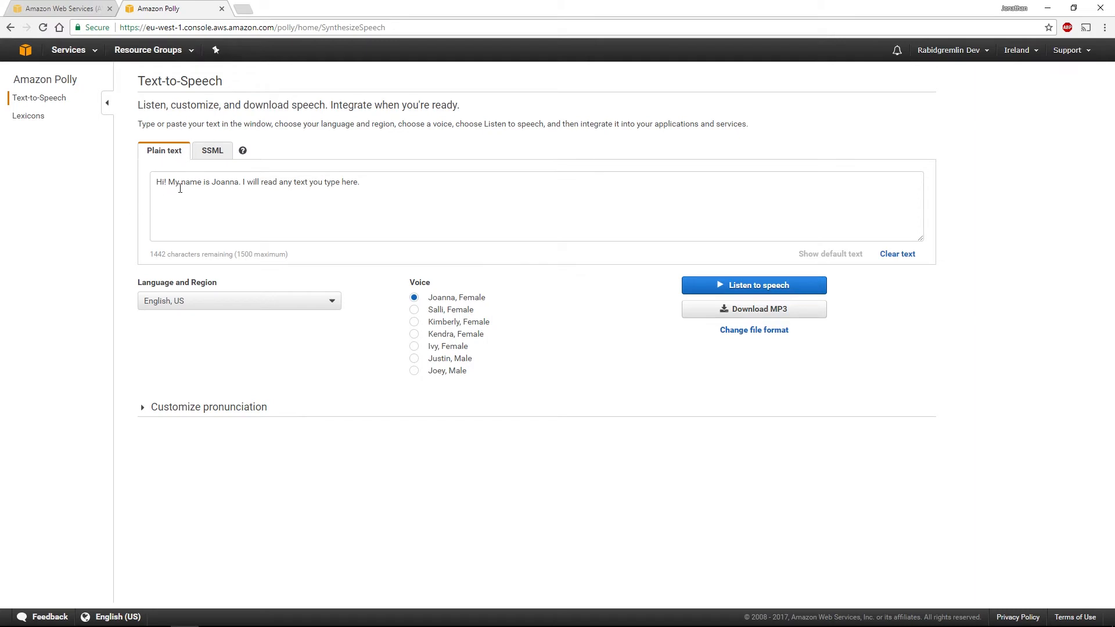
Replace the sample text with "This is some text that goes here!" and play it as speech
left_click_drag(370, 184, 149, 187)
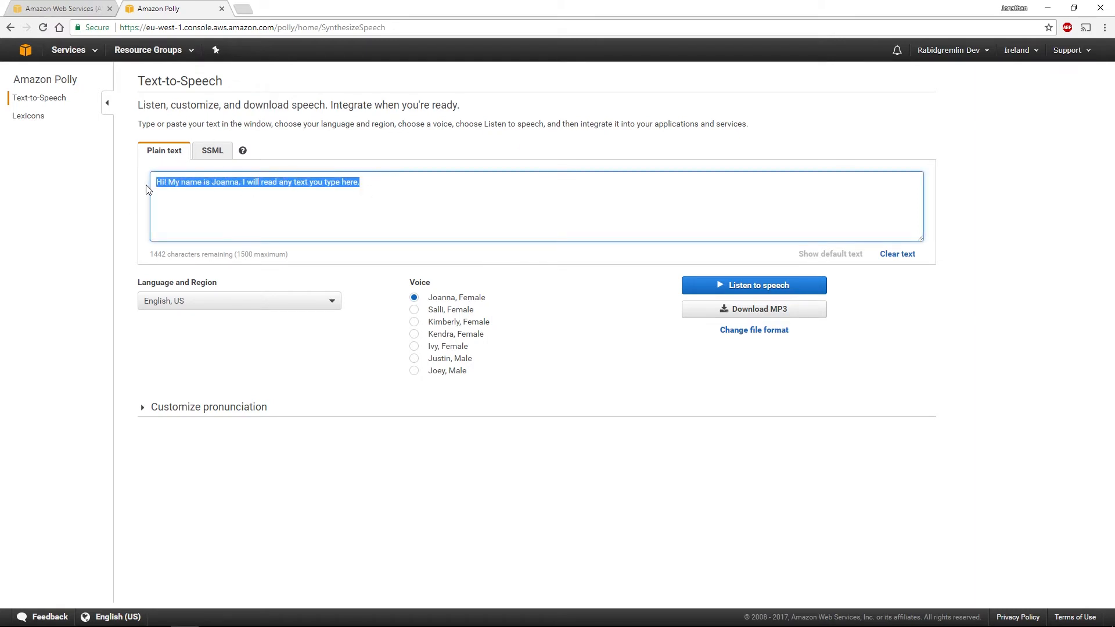
type("Th")
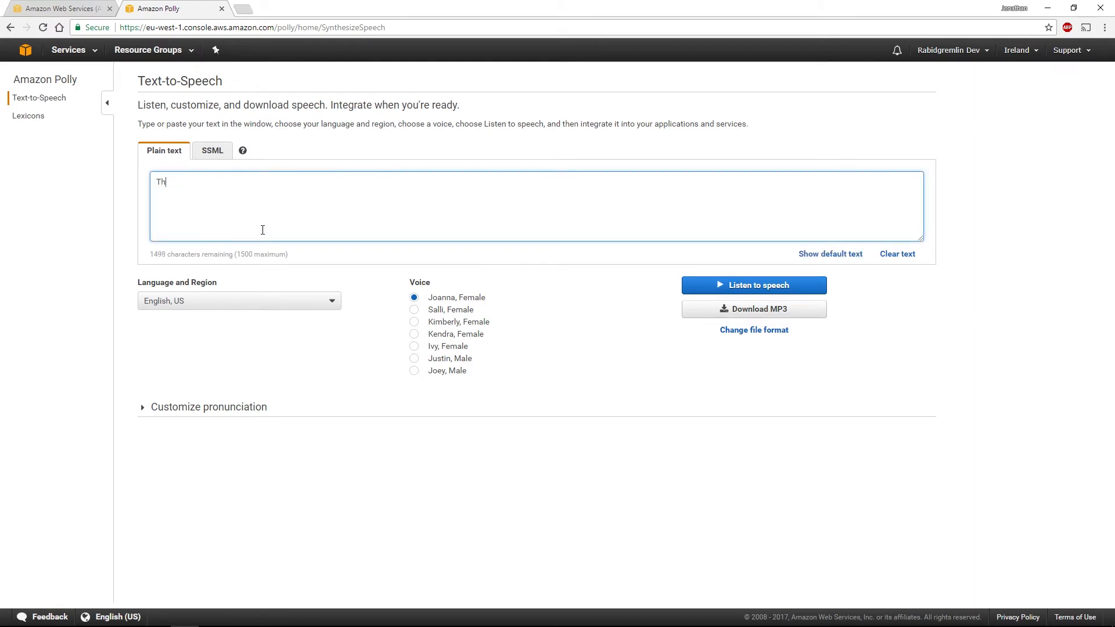
type("is is some text that goes here!")
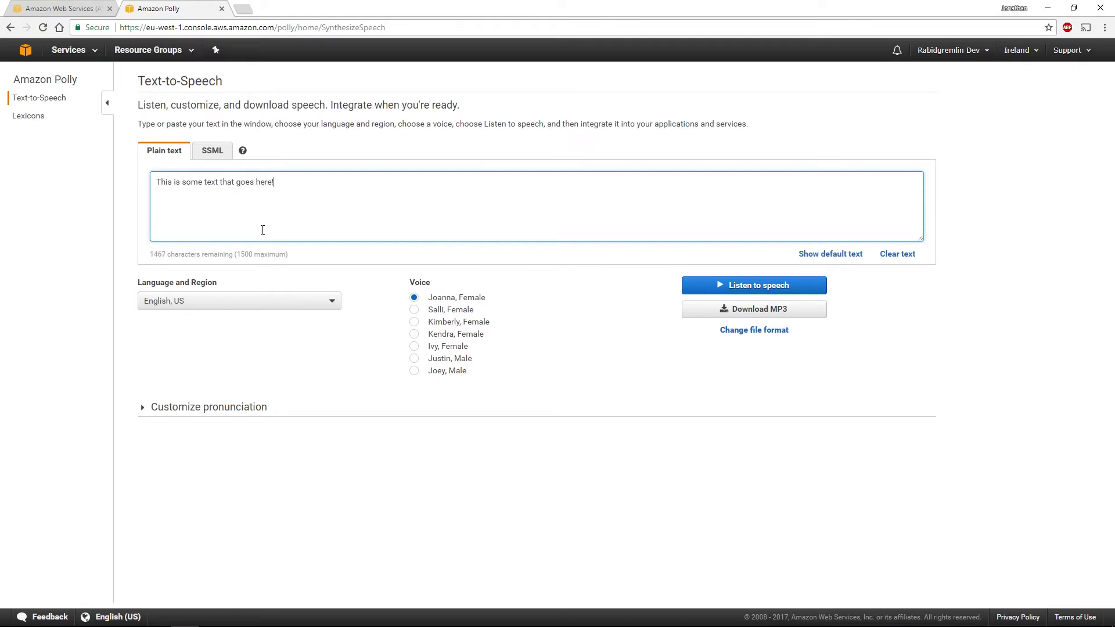
left_click(760, 289)
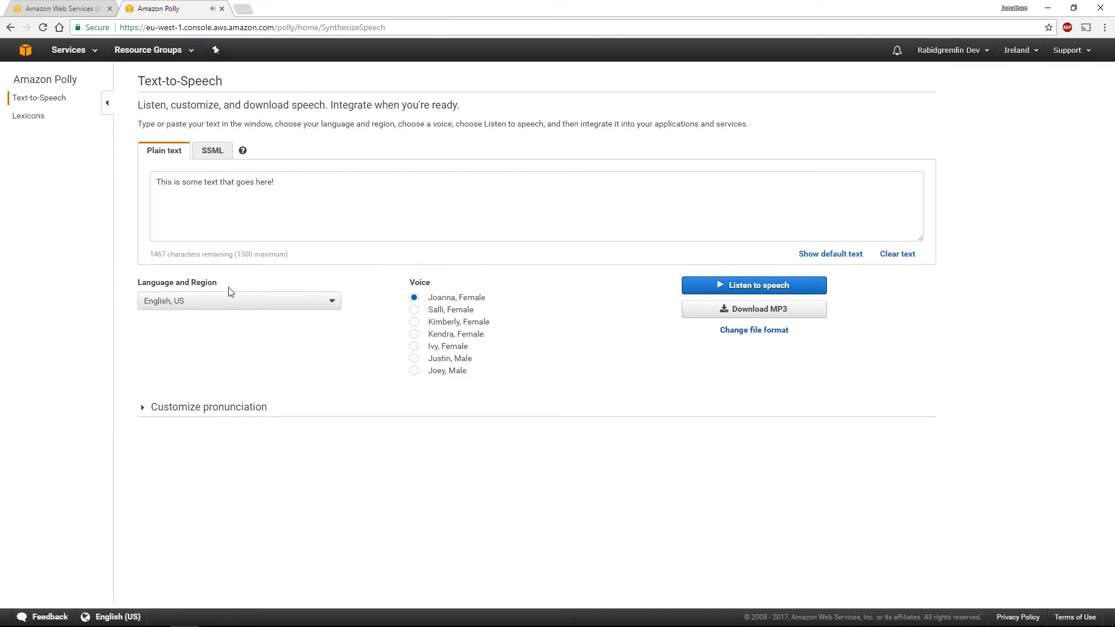
Preview the text with the male US English voice Joey
left_click(414, 371)
left_click(779, 291)
Set the language to English, British and preview the text with the male voice Brian
left_click(204, 308)
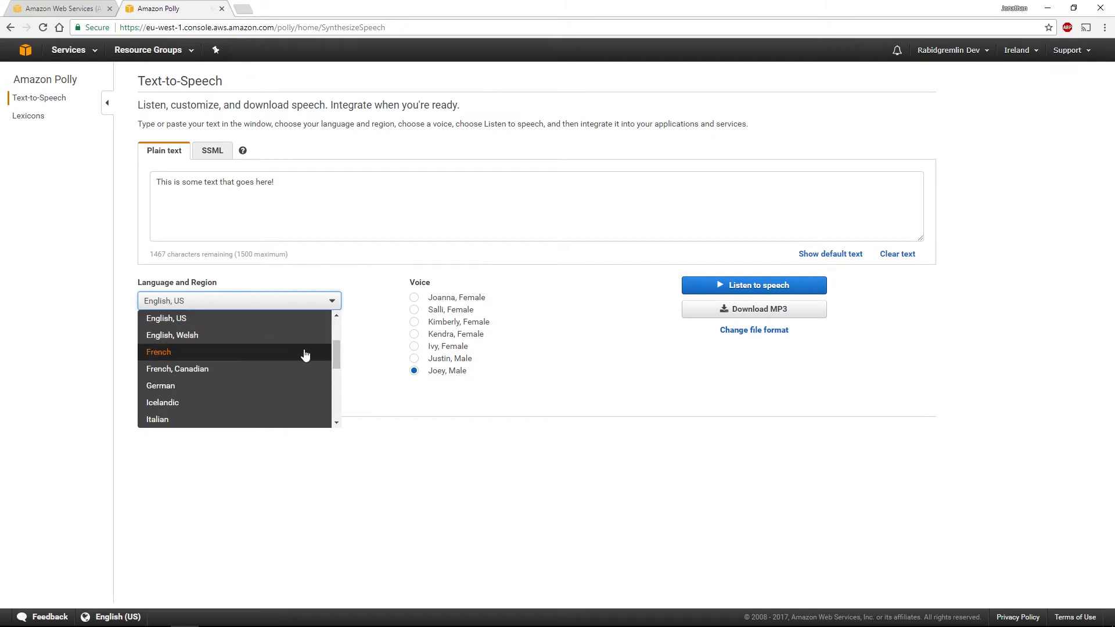
left_click_drag(336, 352, 338, 327)
scroll(340, 332, "down", 1)
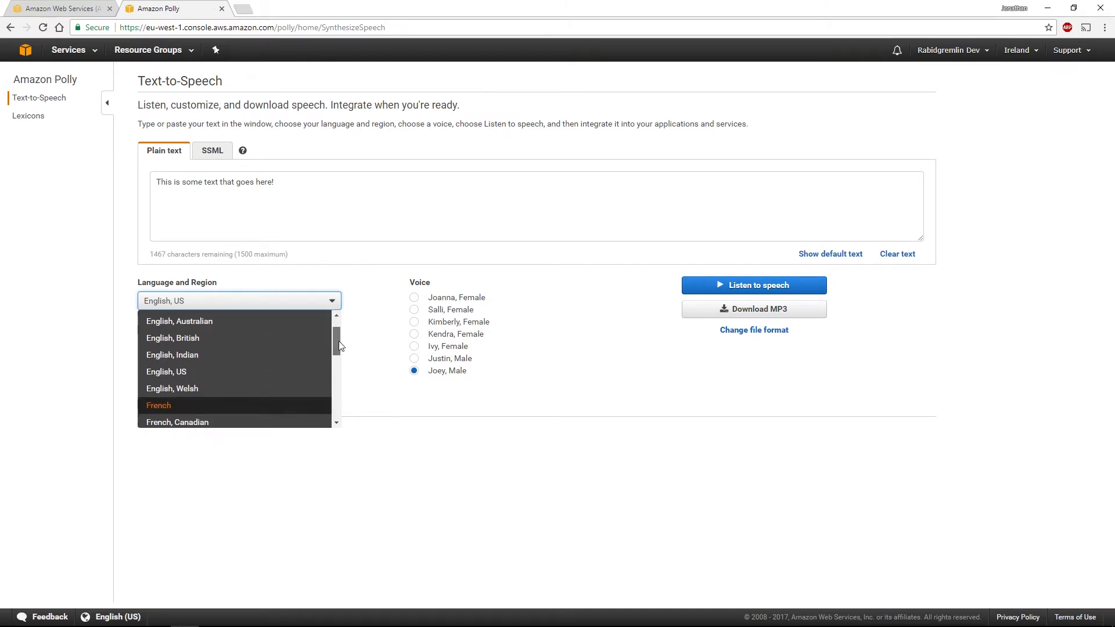
left_click(259, 340)
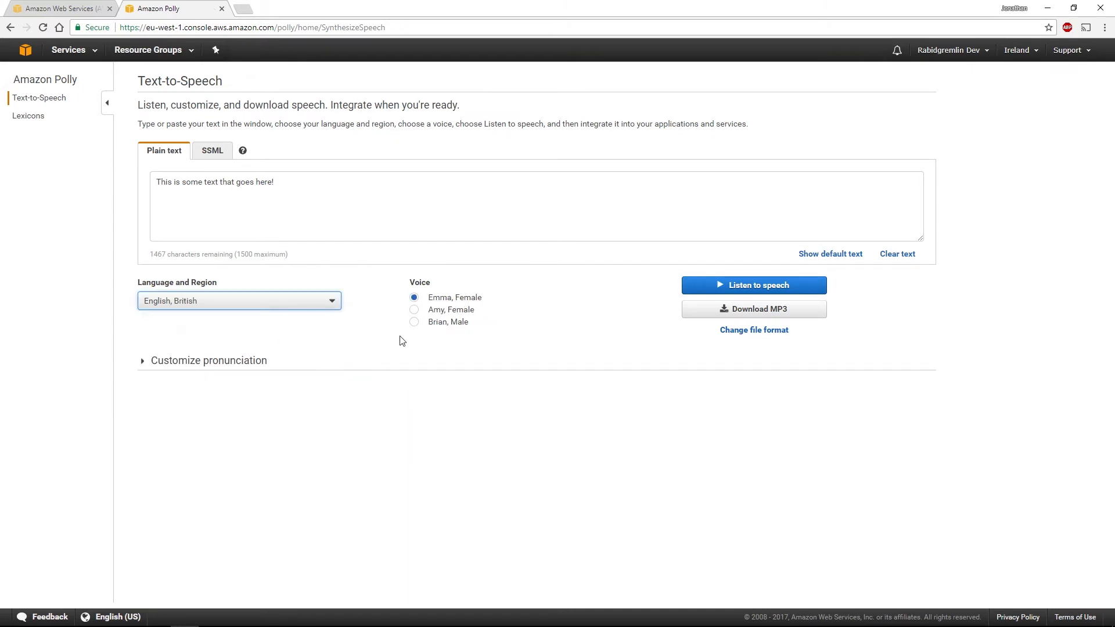
left_click(414, 322)
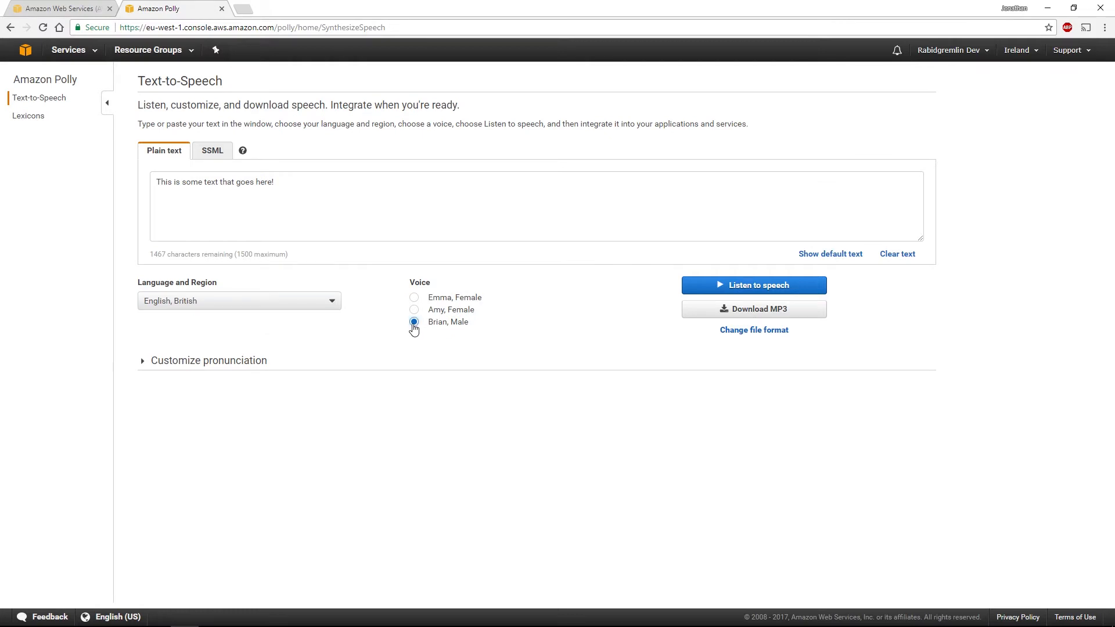
left_click(760, 289)
Check the available file formats and sample rates for the speech download
left_click_drag(291, 185, 152, 188)
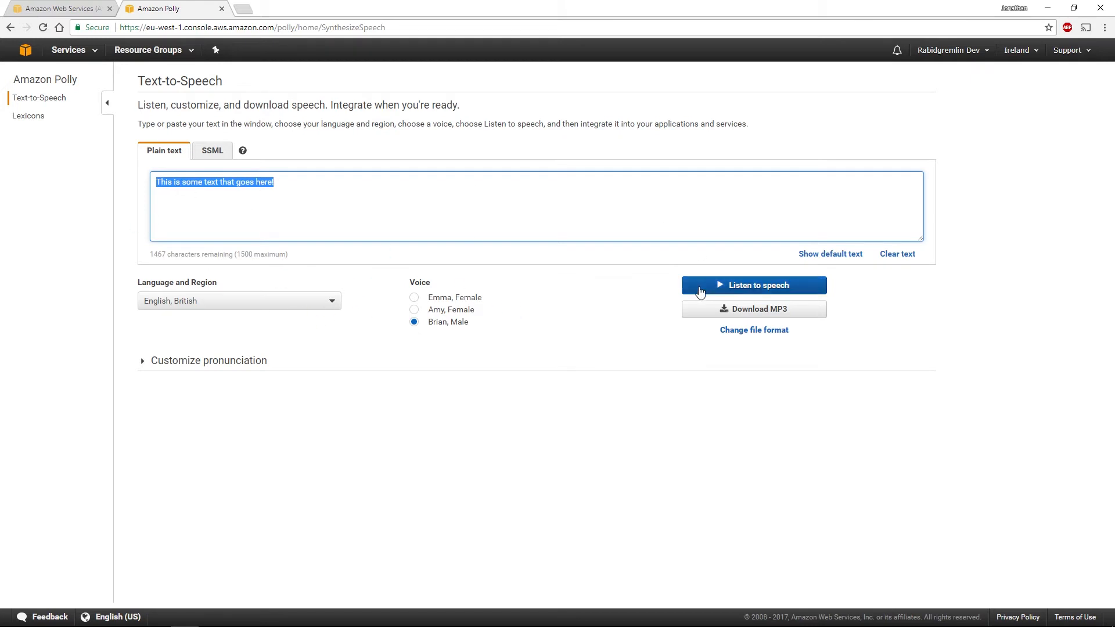
left_click(741, 330)
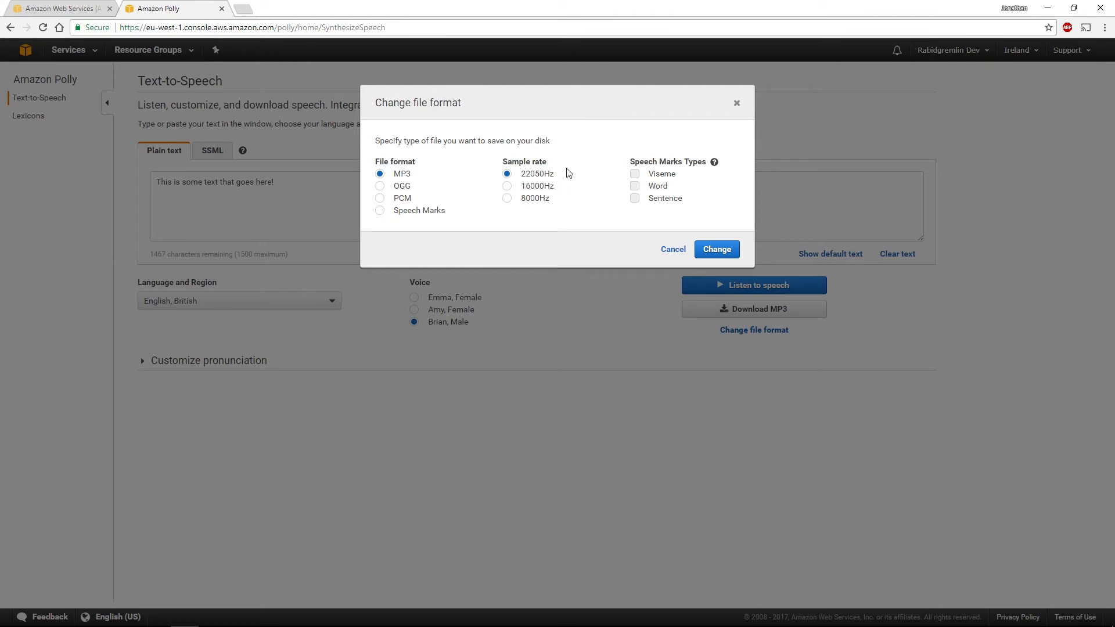
left_click(673, 249)
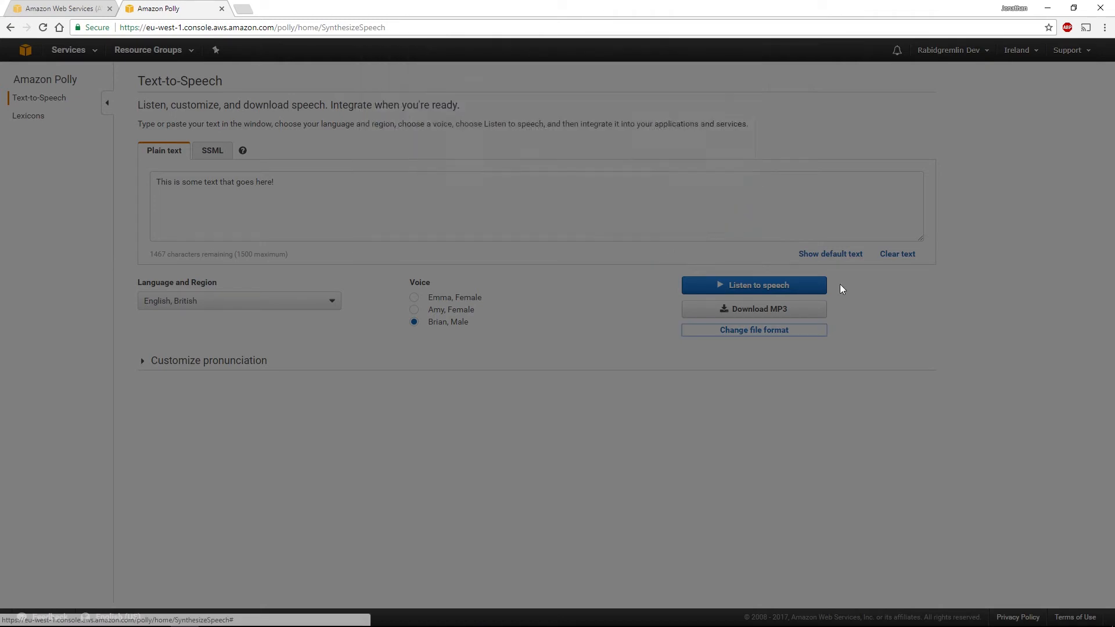
Set the language to French and preview the text with the female voice Céline
left_click(221, 298)
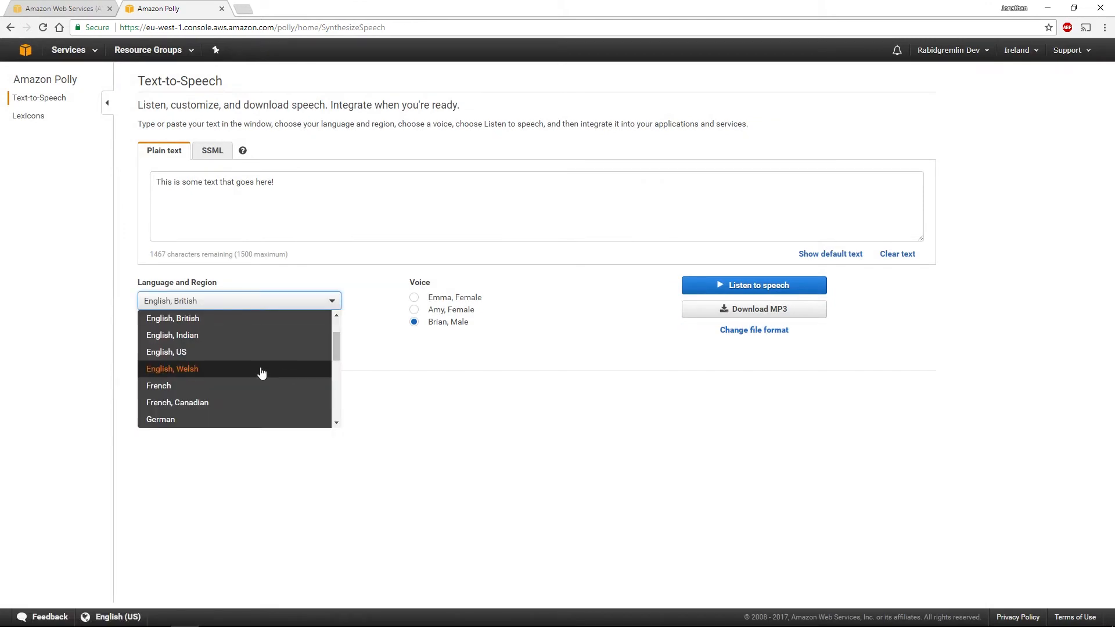
left_click(243, 387)
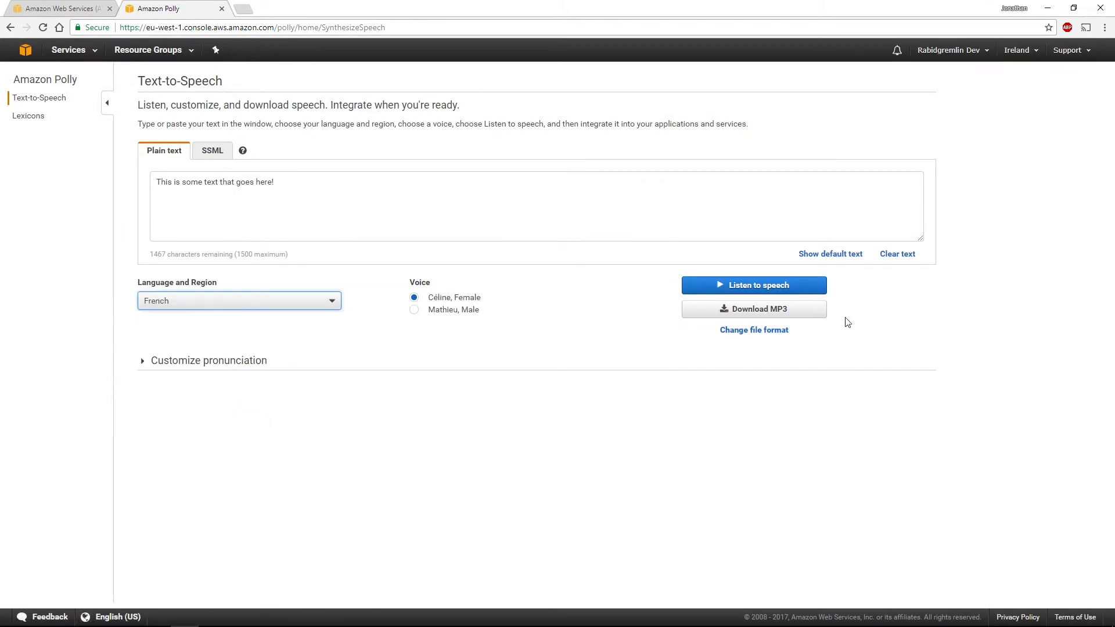
left_click(756, 289)
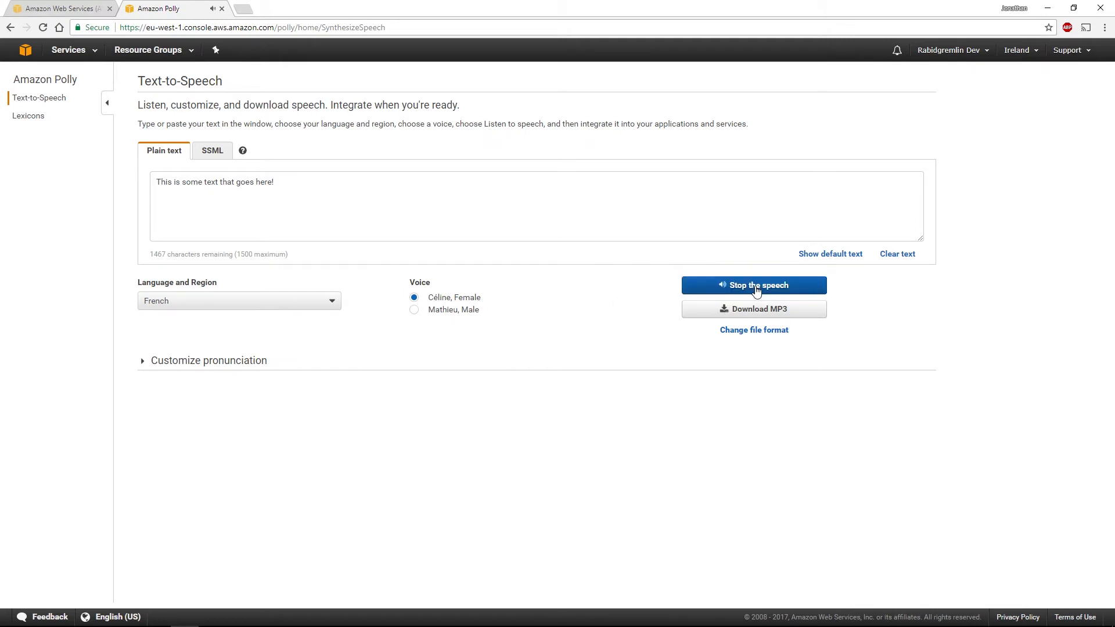
left_click_drag(287, 185, 168, 185)
left_click(254, 193)
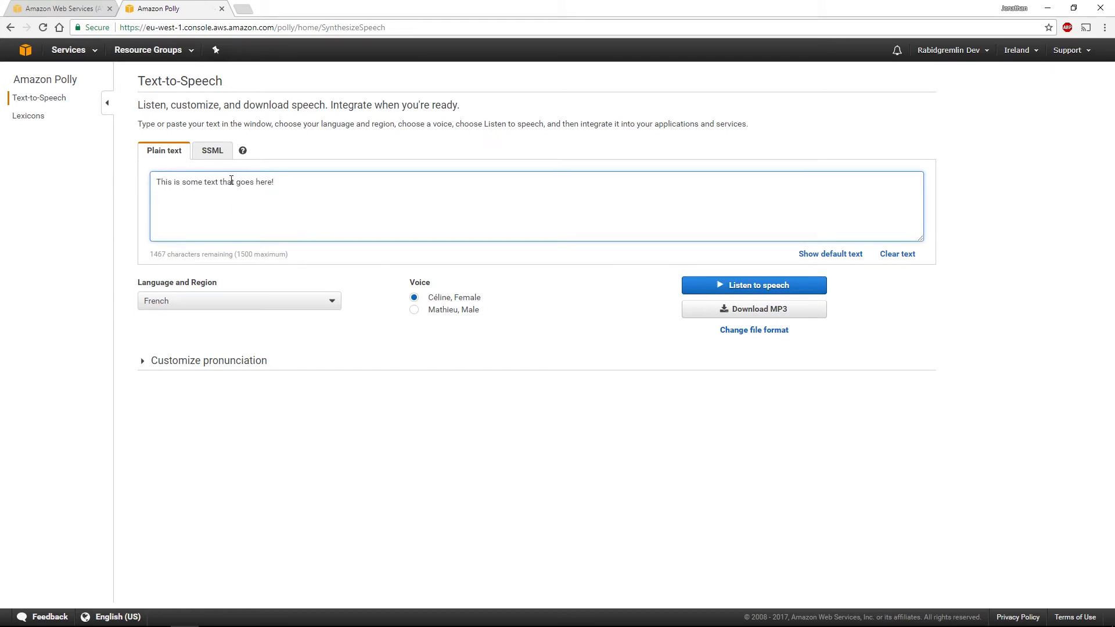
Set the language to Russian and preview the text with the voices Tatyana and Maxim
left_click(204, 306)
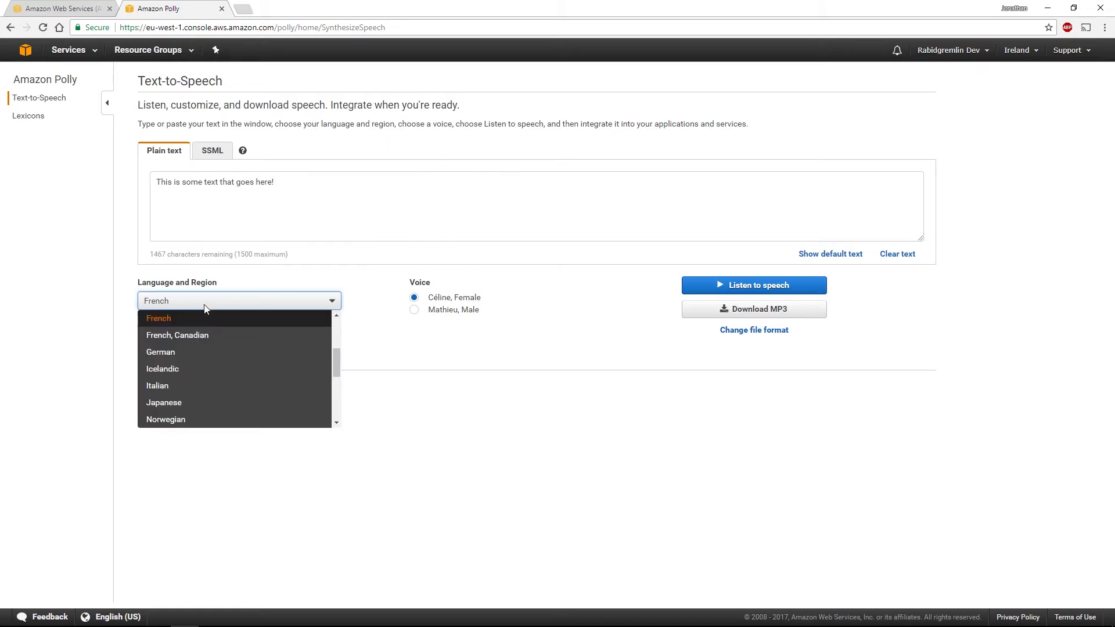
left_click_drag(338, 365, 343, 413)
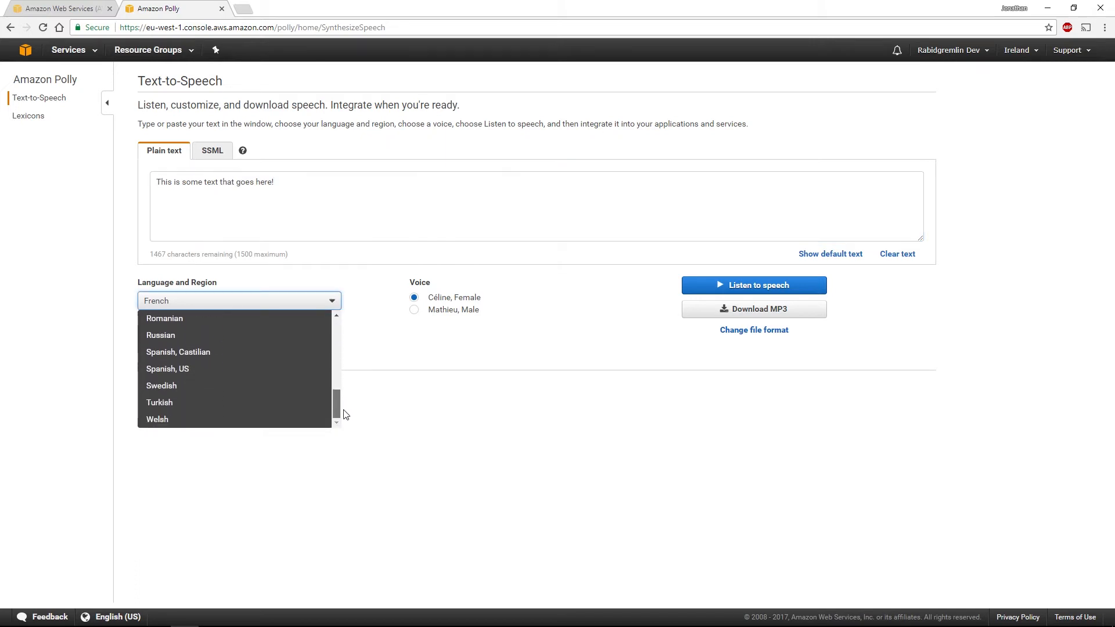
left_click(189, 336)
left_click(749, 287)
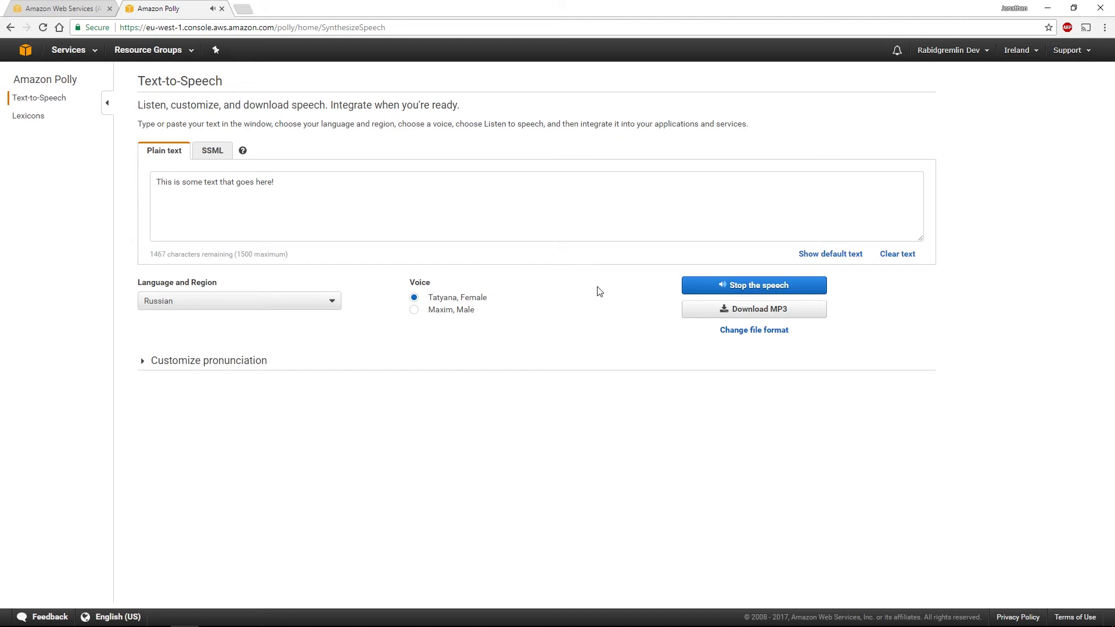
left_click(414, 310)
left_click(722, 285)
Set the language to English, Australian and play the text with the voices Nicole and Russell, leaving Russell selected
left_click(296, 306)
scroll(339, 394, "up", 5)
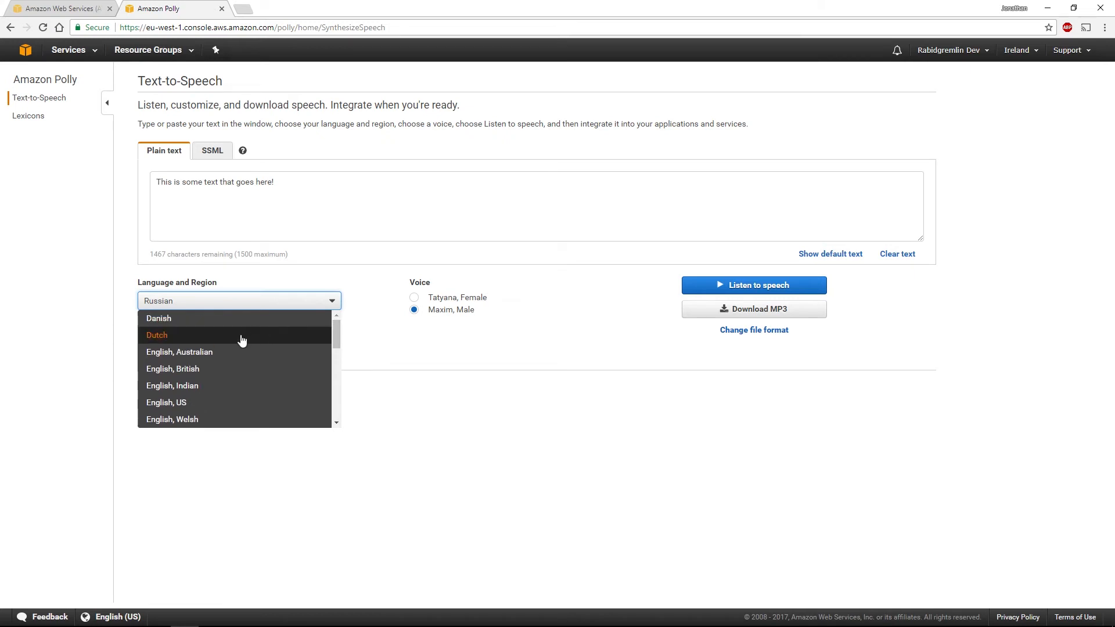
left_click(213, 352)
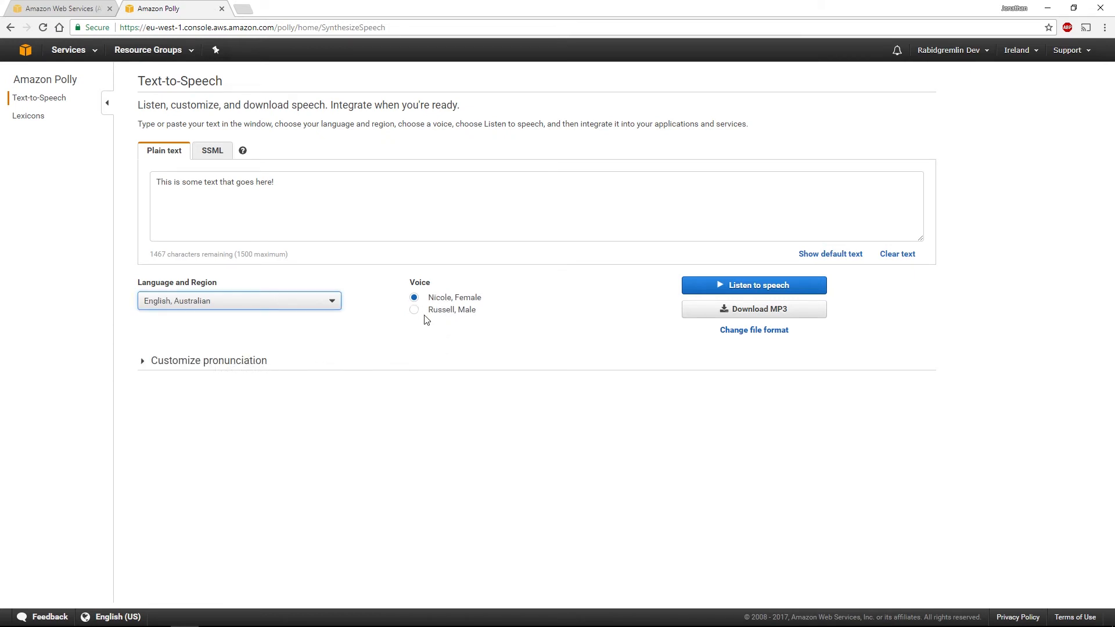
left_click(772, 289)
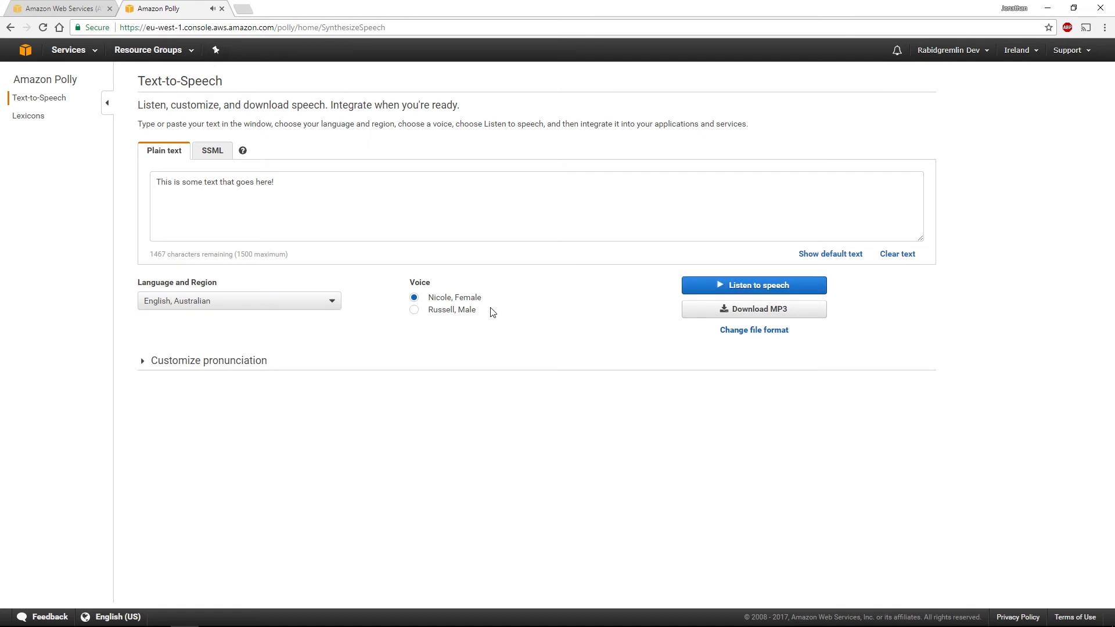
left_click(414, 313)
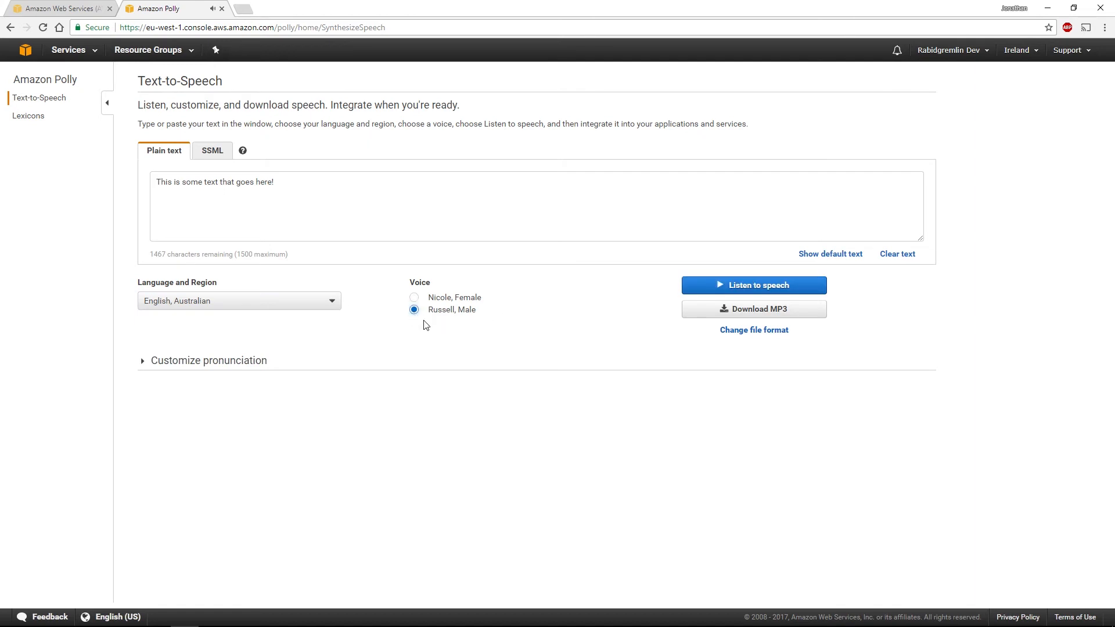
left_click(749, 299)
Add a comma after "This" and an ellipsis after "some" in the text, and play the speech again
left_click(172, 183)
type(",")
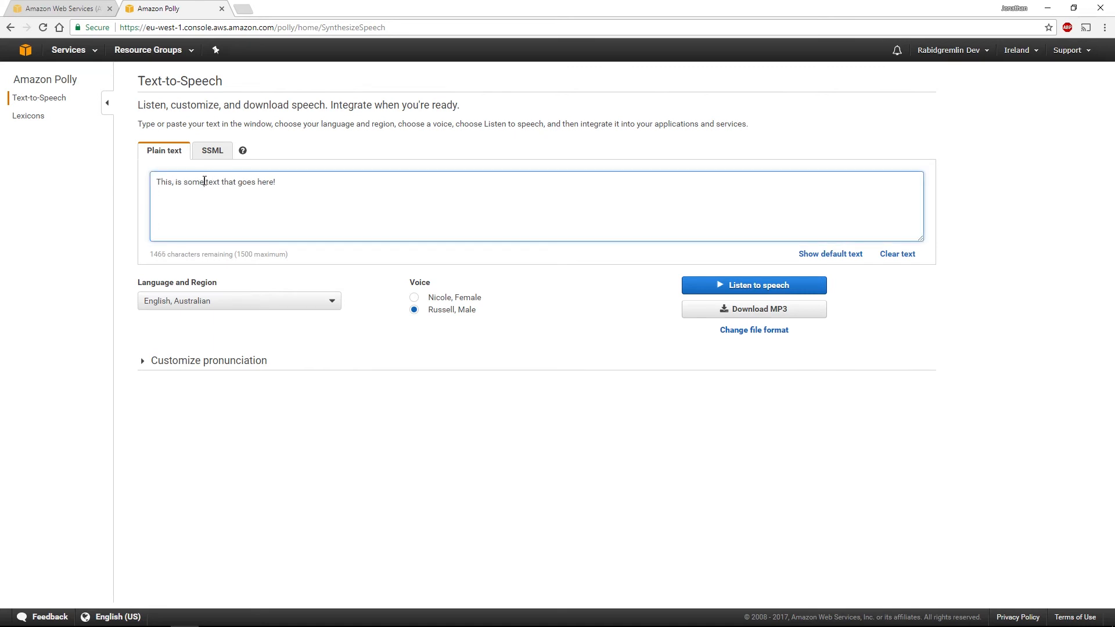
left_click(205, 183)
type("...")
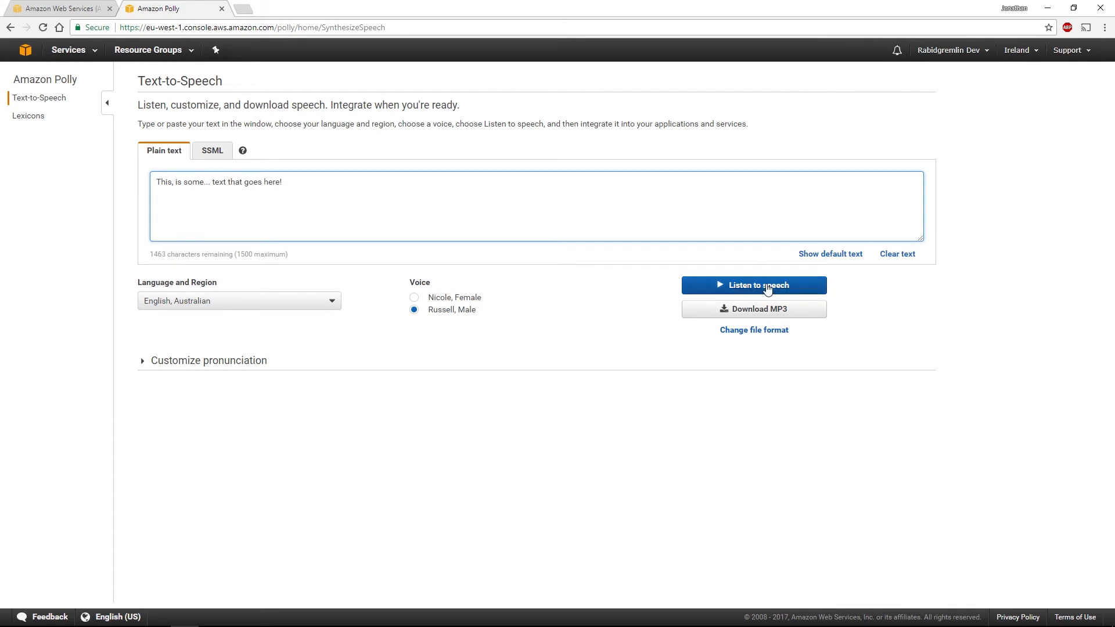
left_click(754, 285)
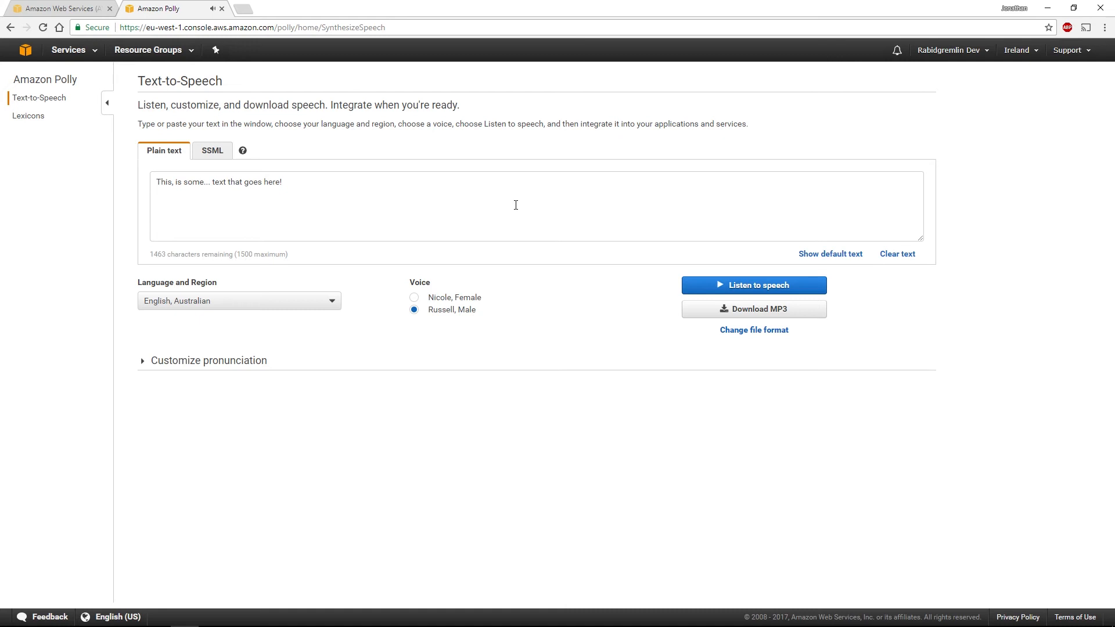
Switch the text-to-speech input from plain text to SSML
left_click(210, 157)
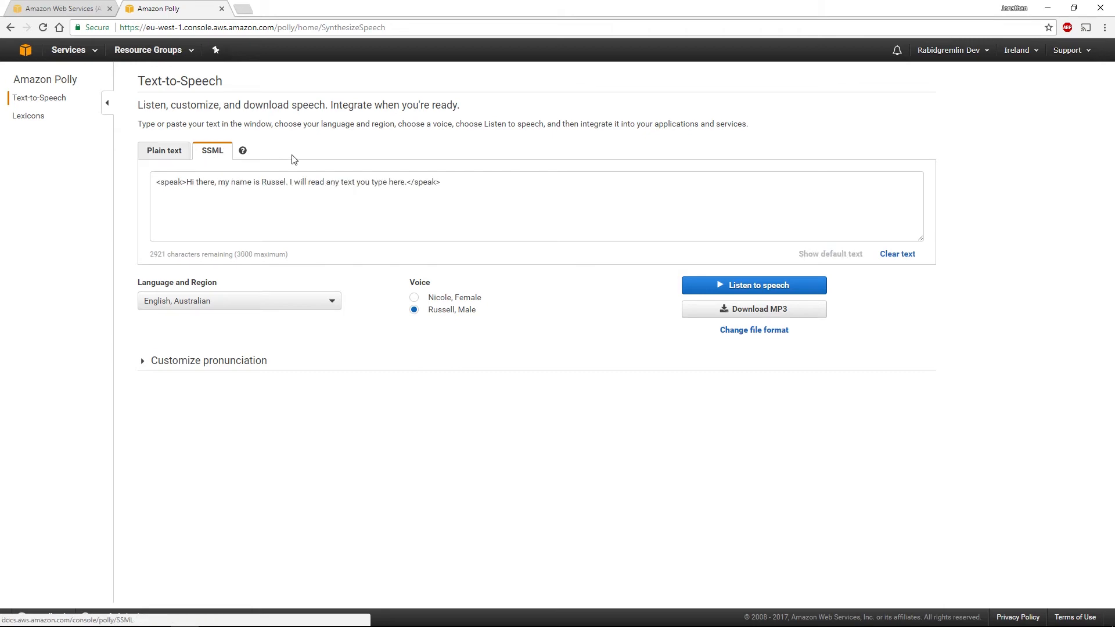
Open the SSML help topic on using SSML with the Amazon Polly Console and copy its sample SSML code
left_click(243, 152)
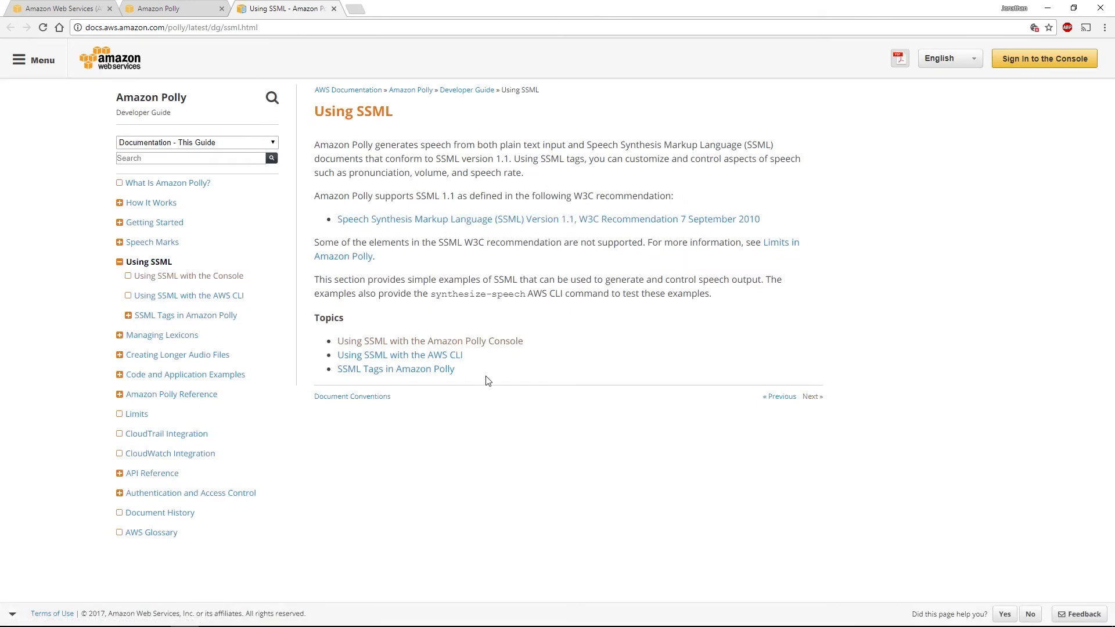
left_click(491, 347)
scroll(398, 257, "down", 5)
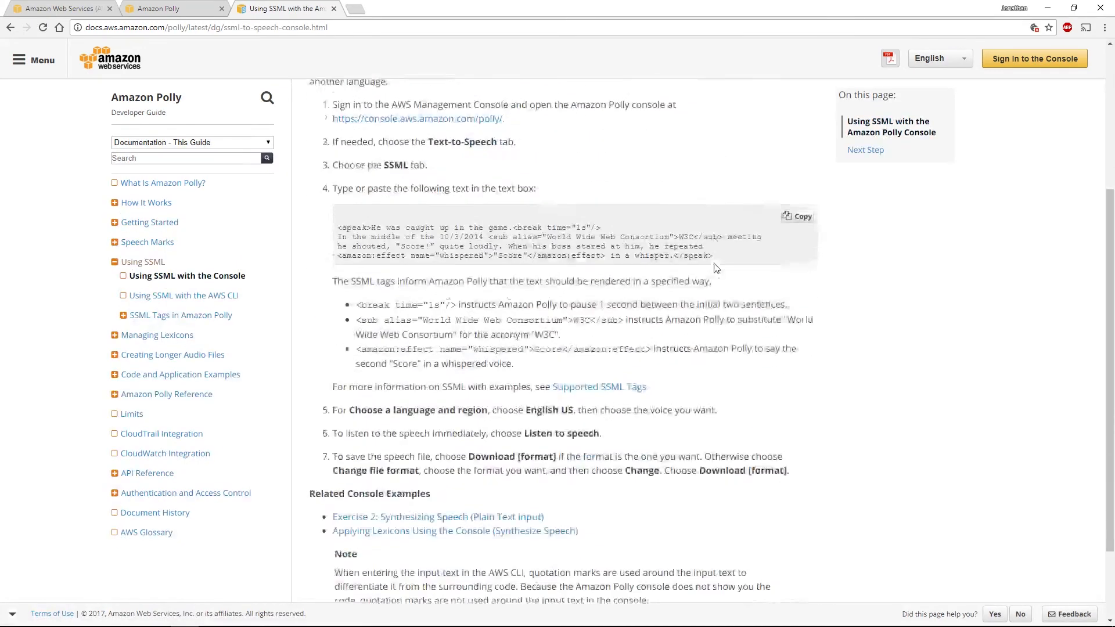
left_click_drag(338, 167, 719, 199)
right_click(720, 200)
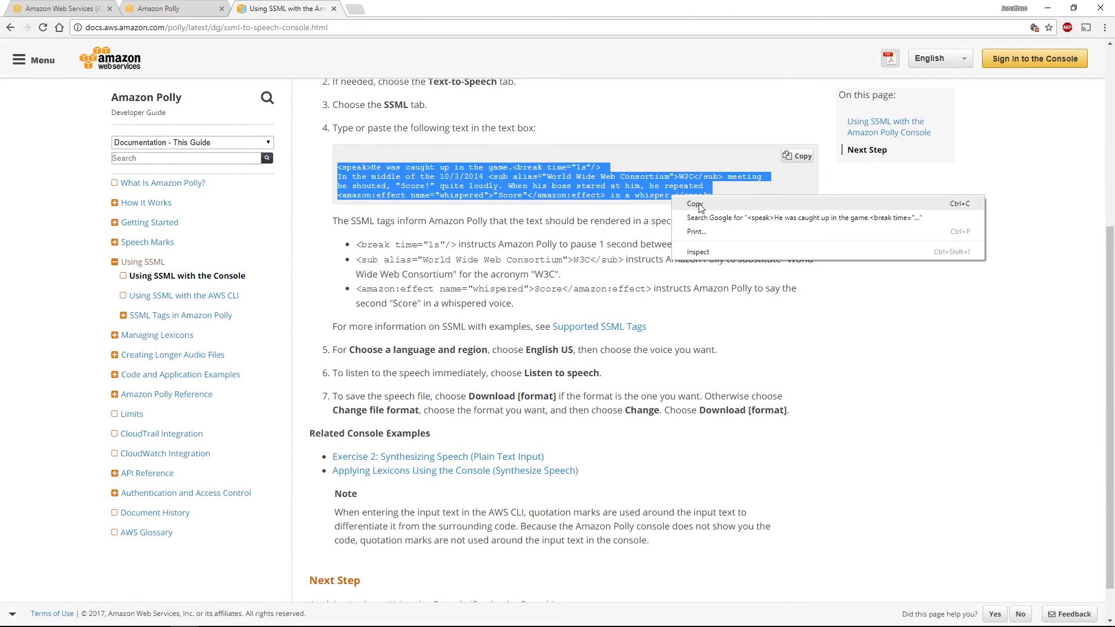
left_click(799, 158)
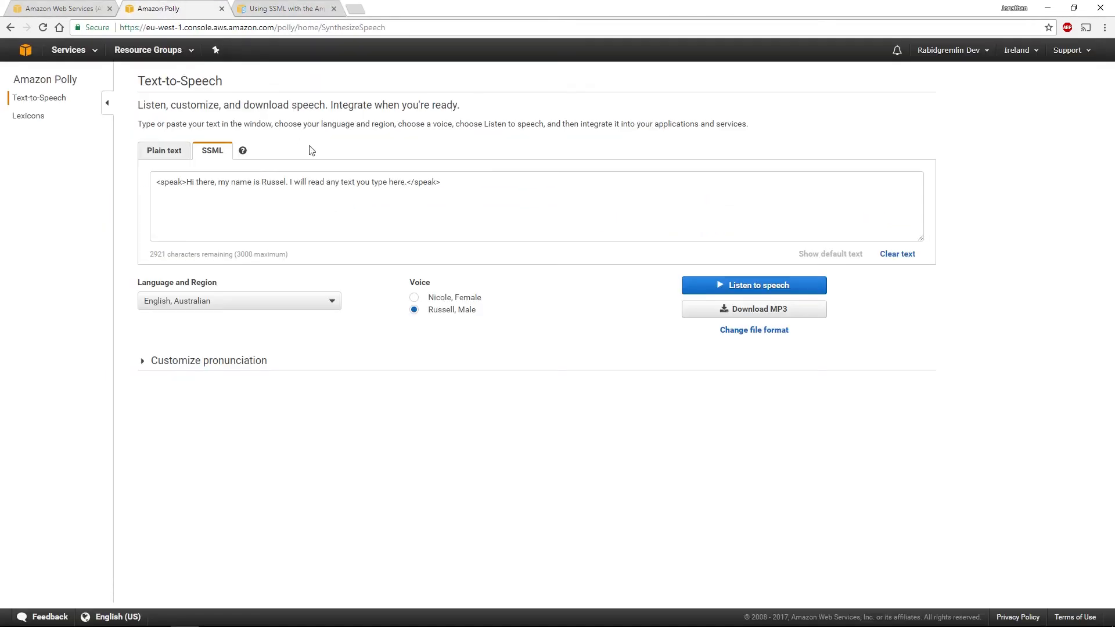
Replace the SSML text in the Amazon Polly console with the copied sample and play it with Russell's voice
left_click(165, 9)
left_click(484, 185)
key("ctrl+a")
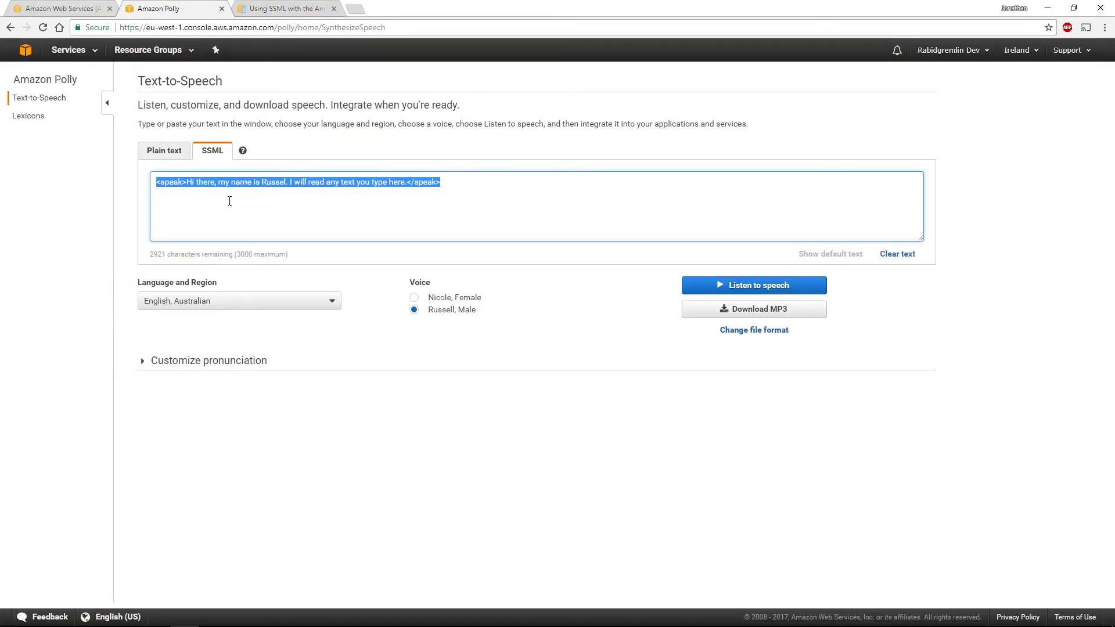
key("ctrl+v")
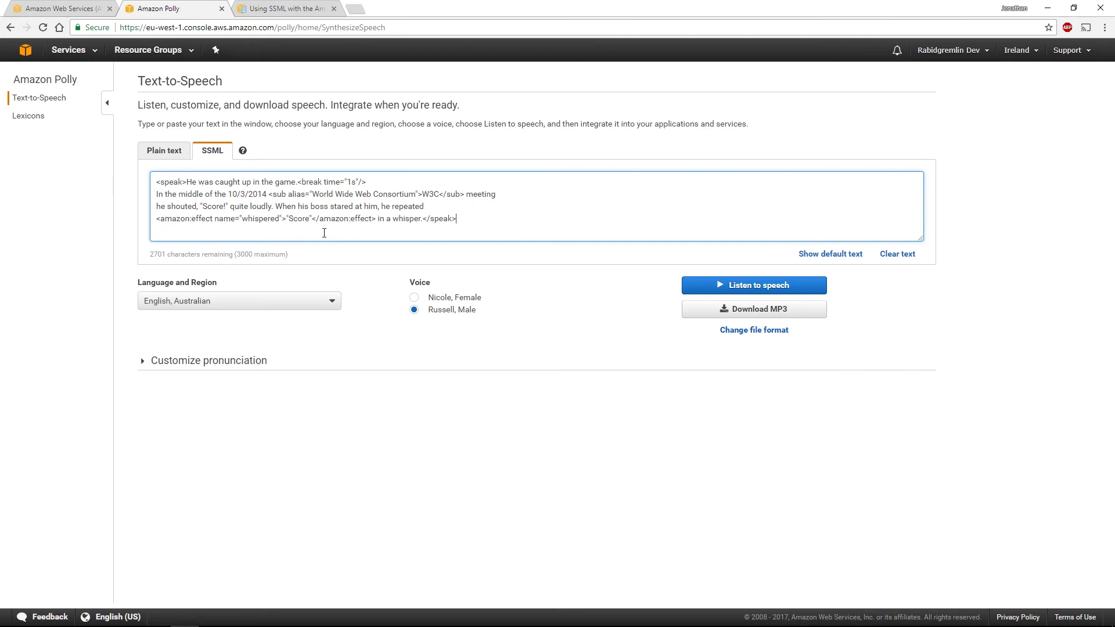
left_click(745, 288)
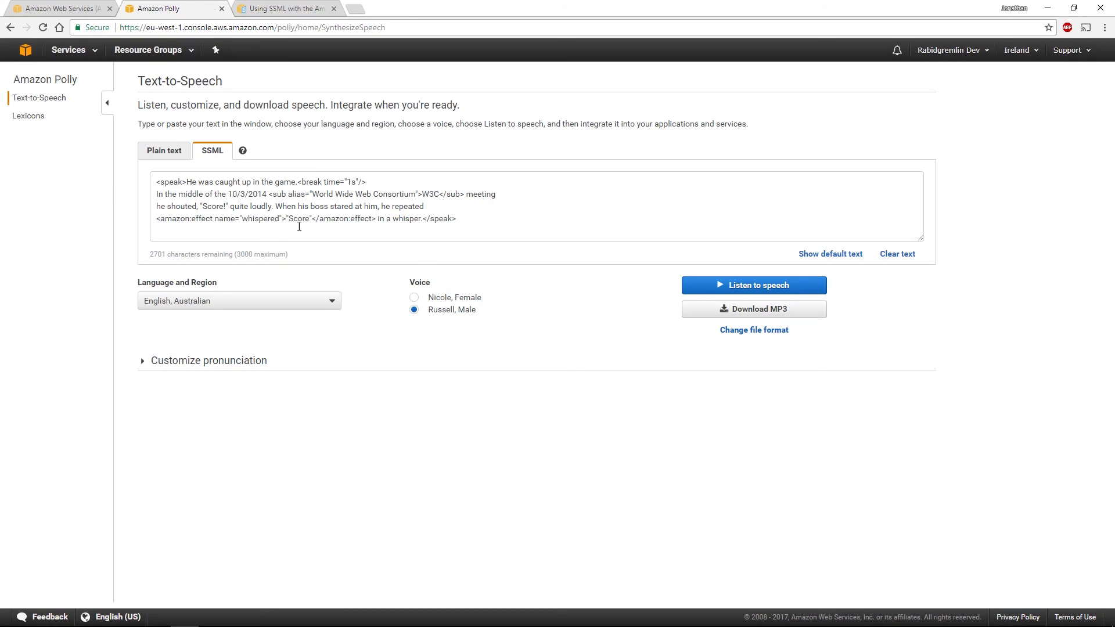
Review the SSML tag explanations in the documentation and expand the Customize pronunciation section in the Polly console
left_click(272, 9)
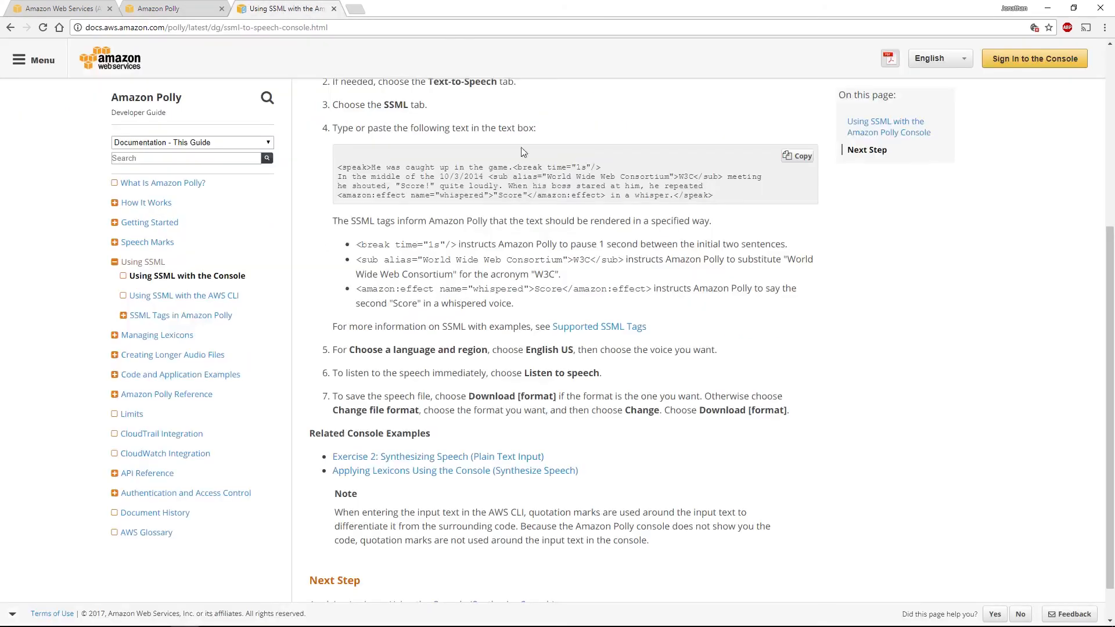
scroll(516, 277, "down", 1)
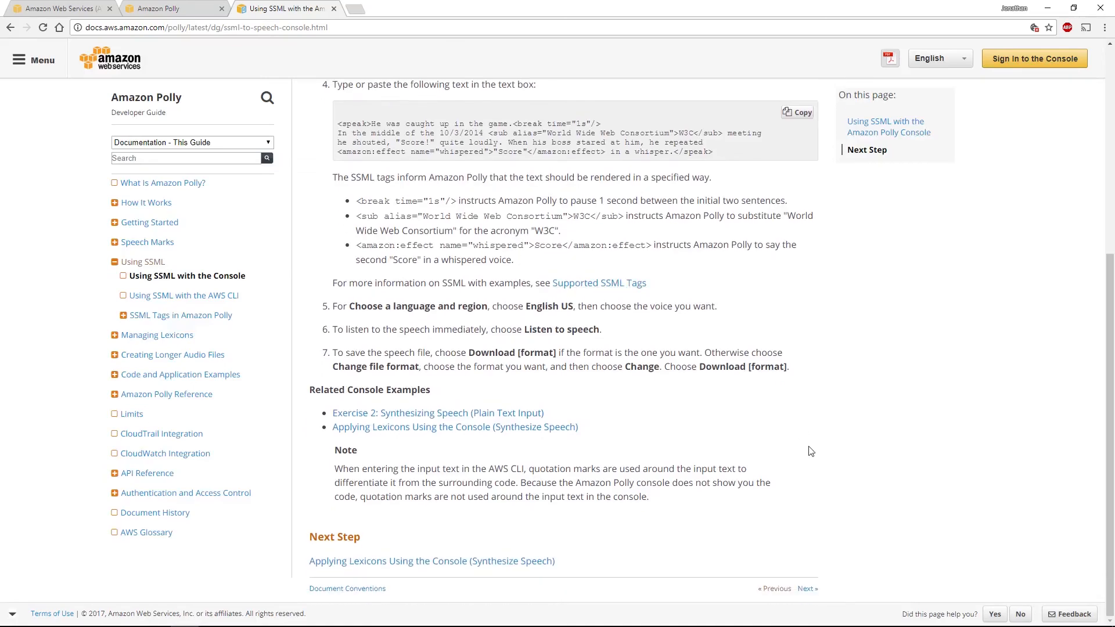
left_click(163, 8)
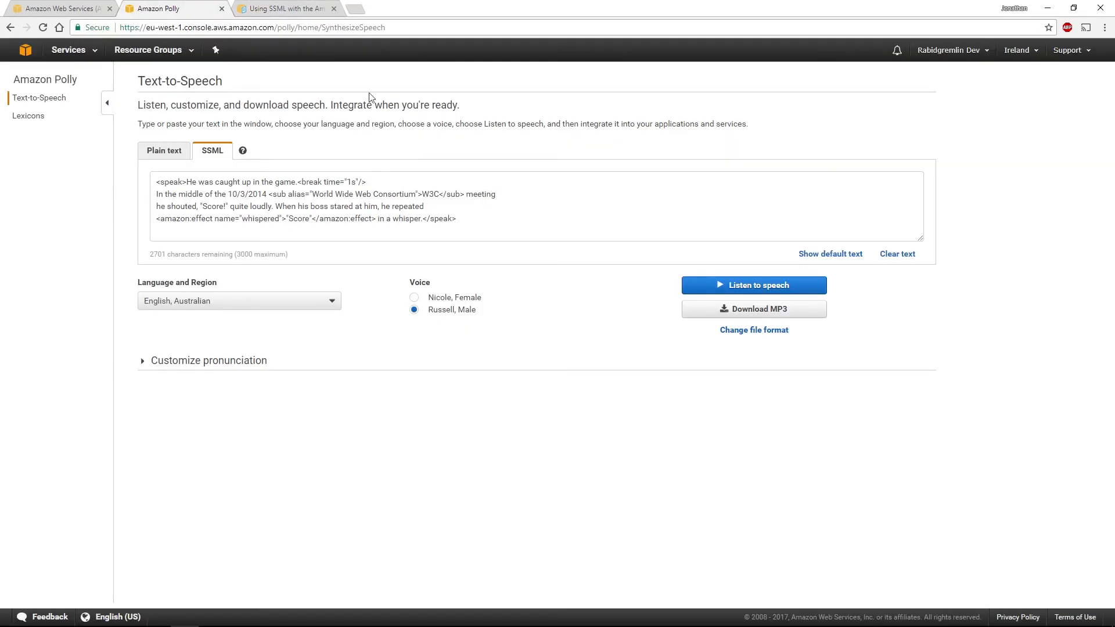
left_click(142, 363)
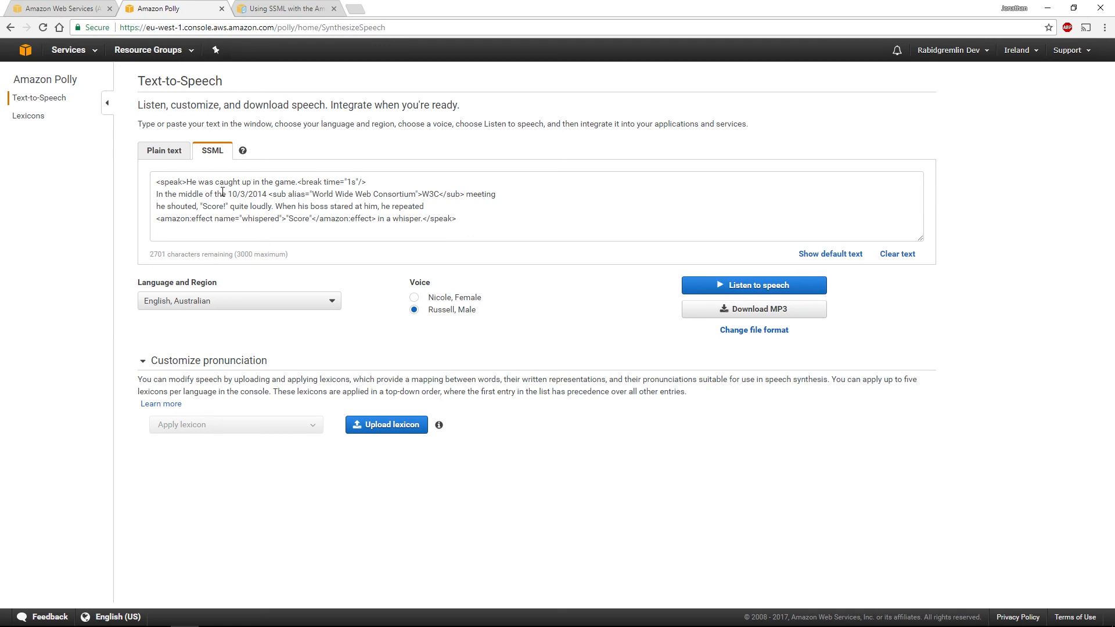
Switch the text-to-speech input back to plain text and look at the available languages, keeping English, Australian
left_click(156, 154)
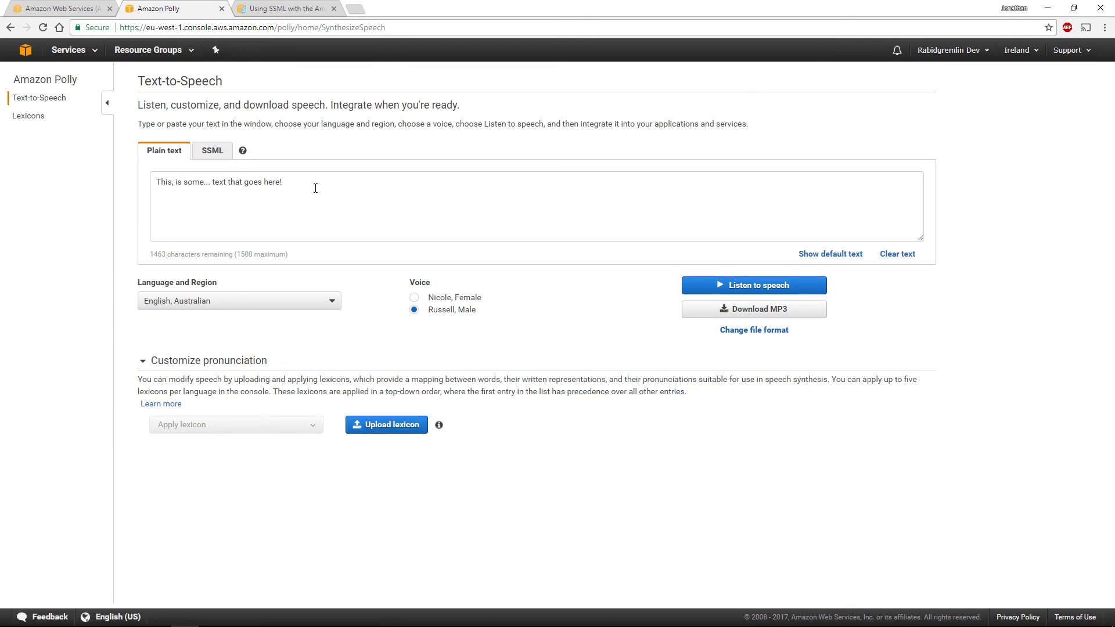
left_click(229, 305)
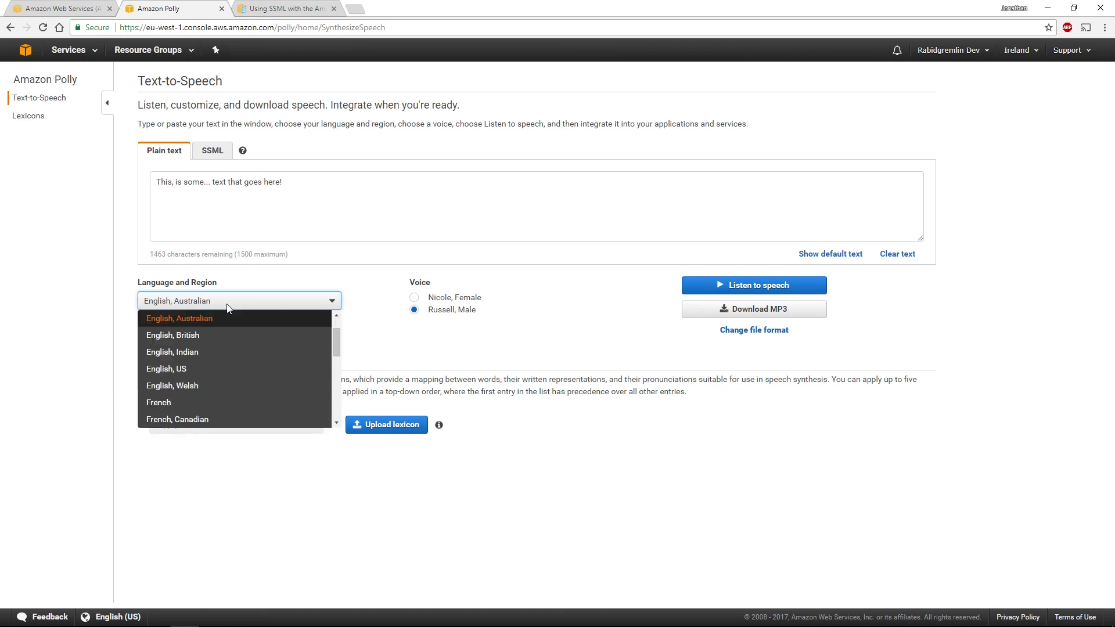
left_click(368, 336)
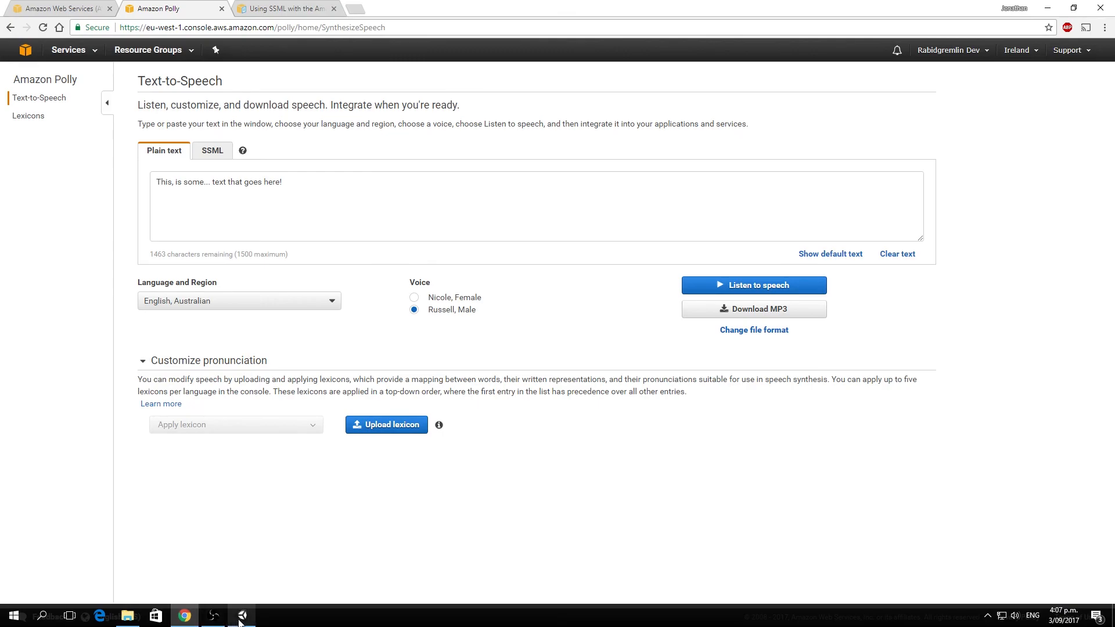
Switch to Unity and trigger the DEFCON 4 announcement in the running DEFCONDemo game
left_click(242, 619)
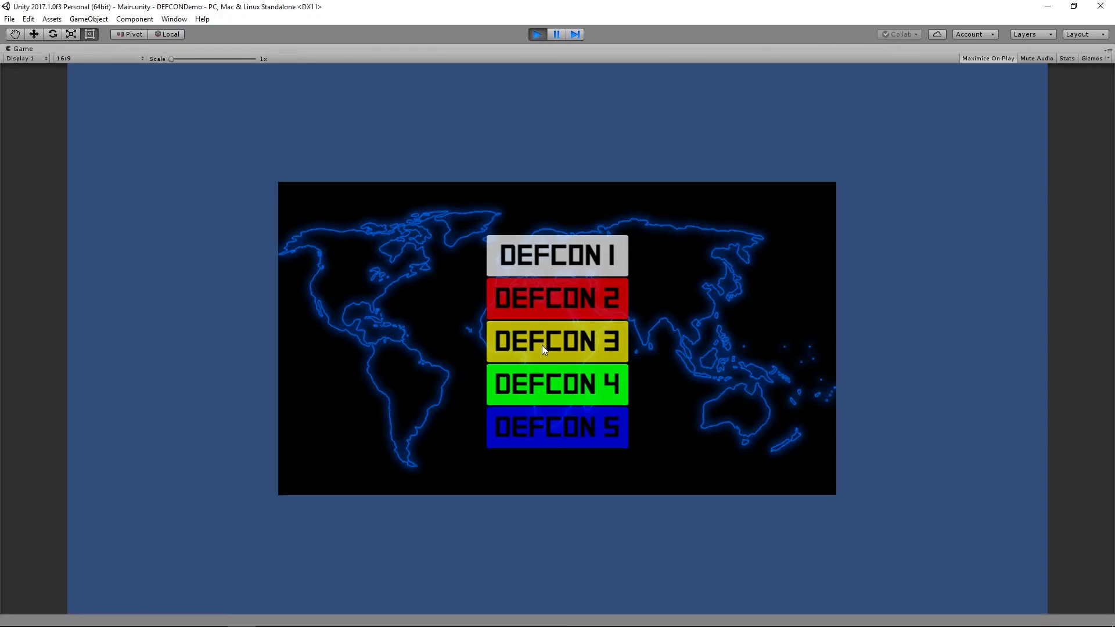
left_click(542, 386)
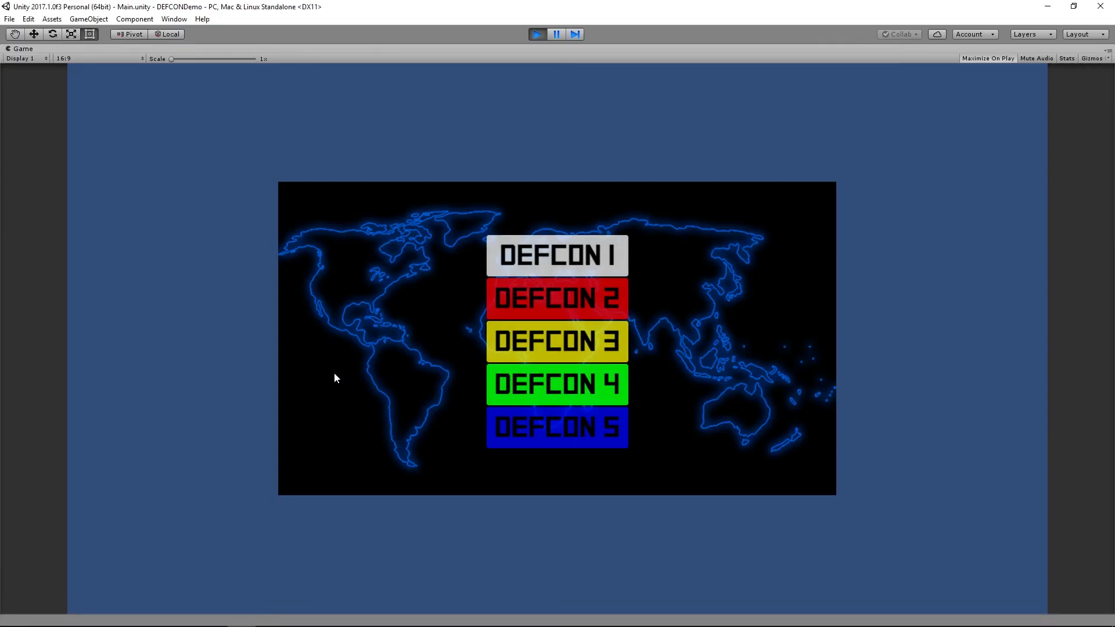